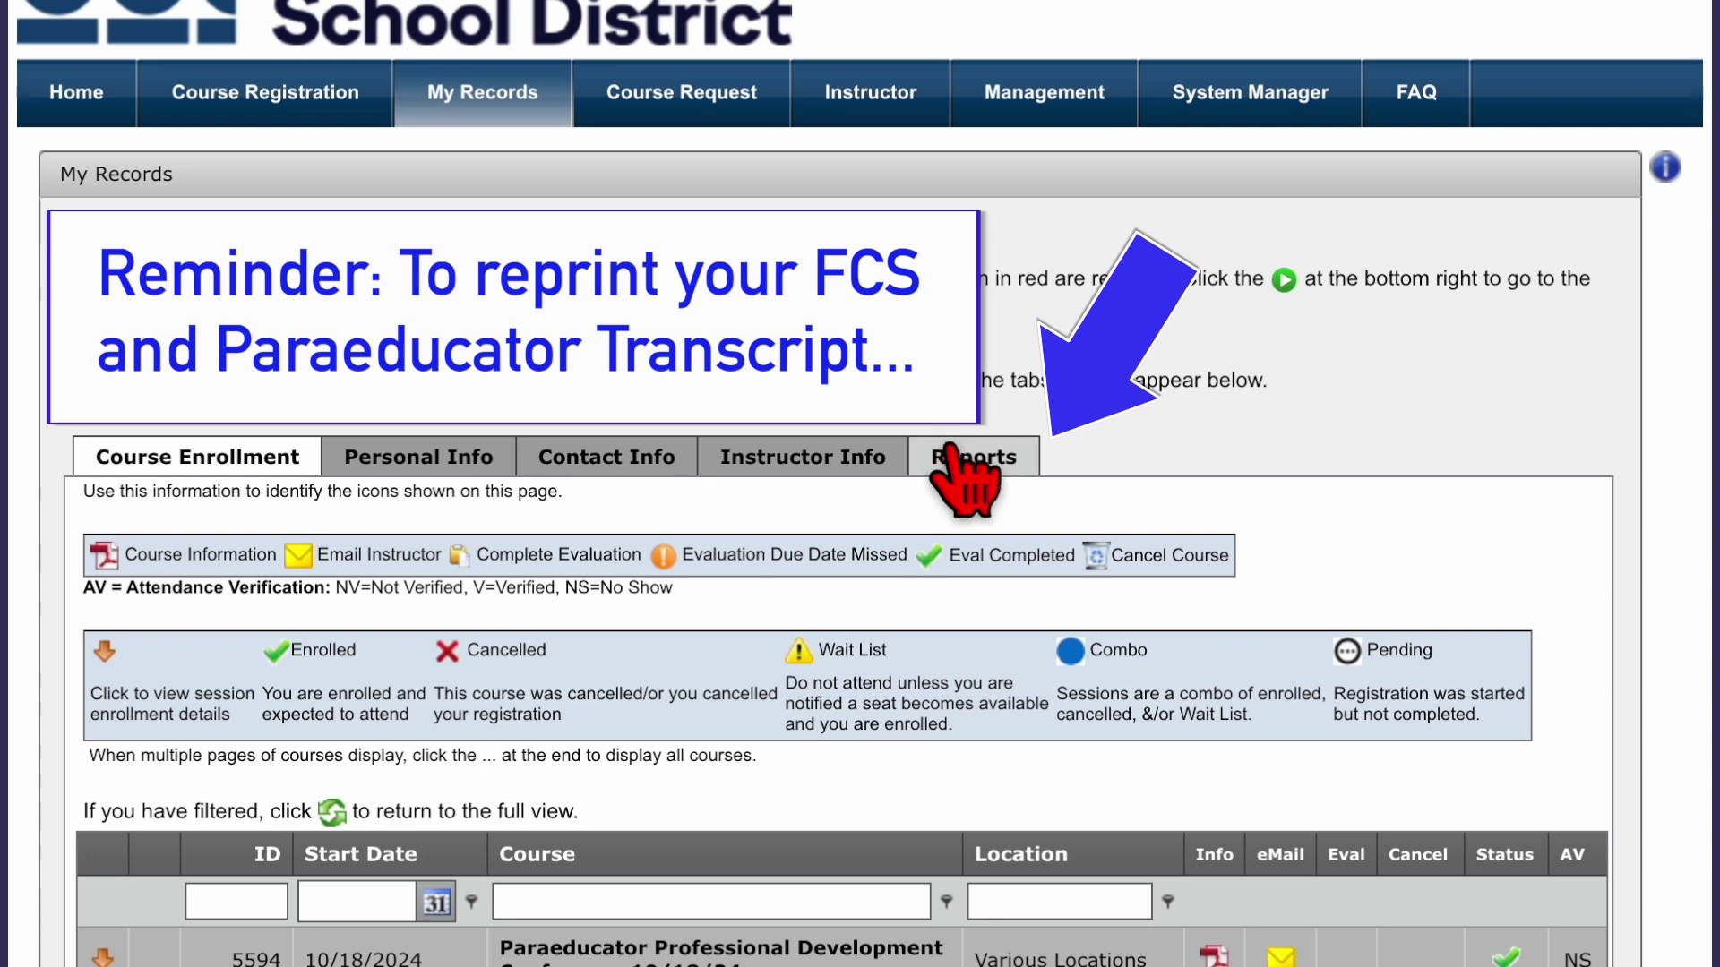
Open the list of available reports in the Reports section of My Records.
click(951, 455)
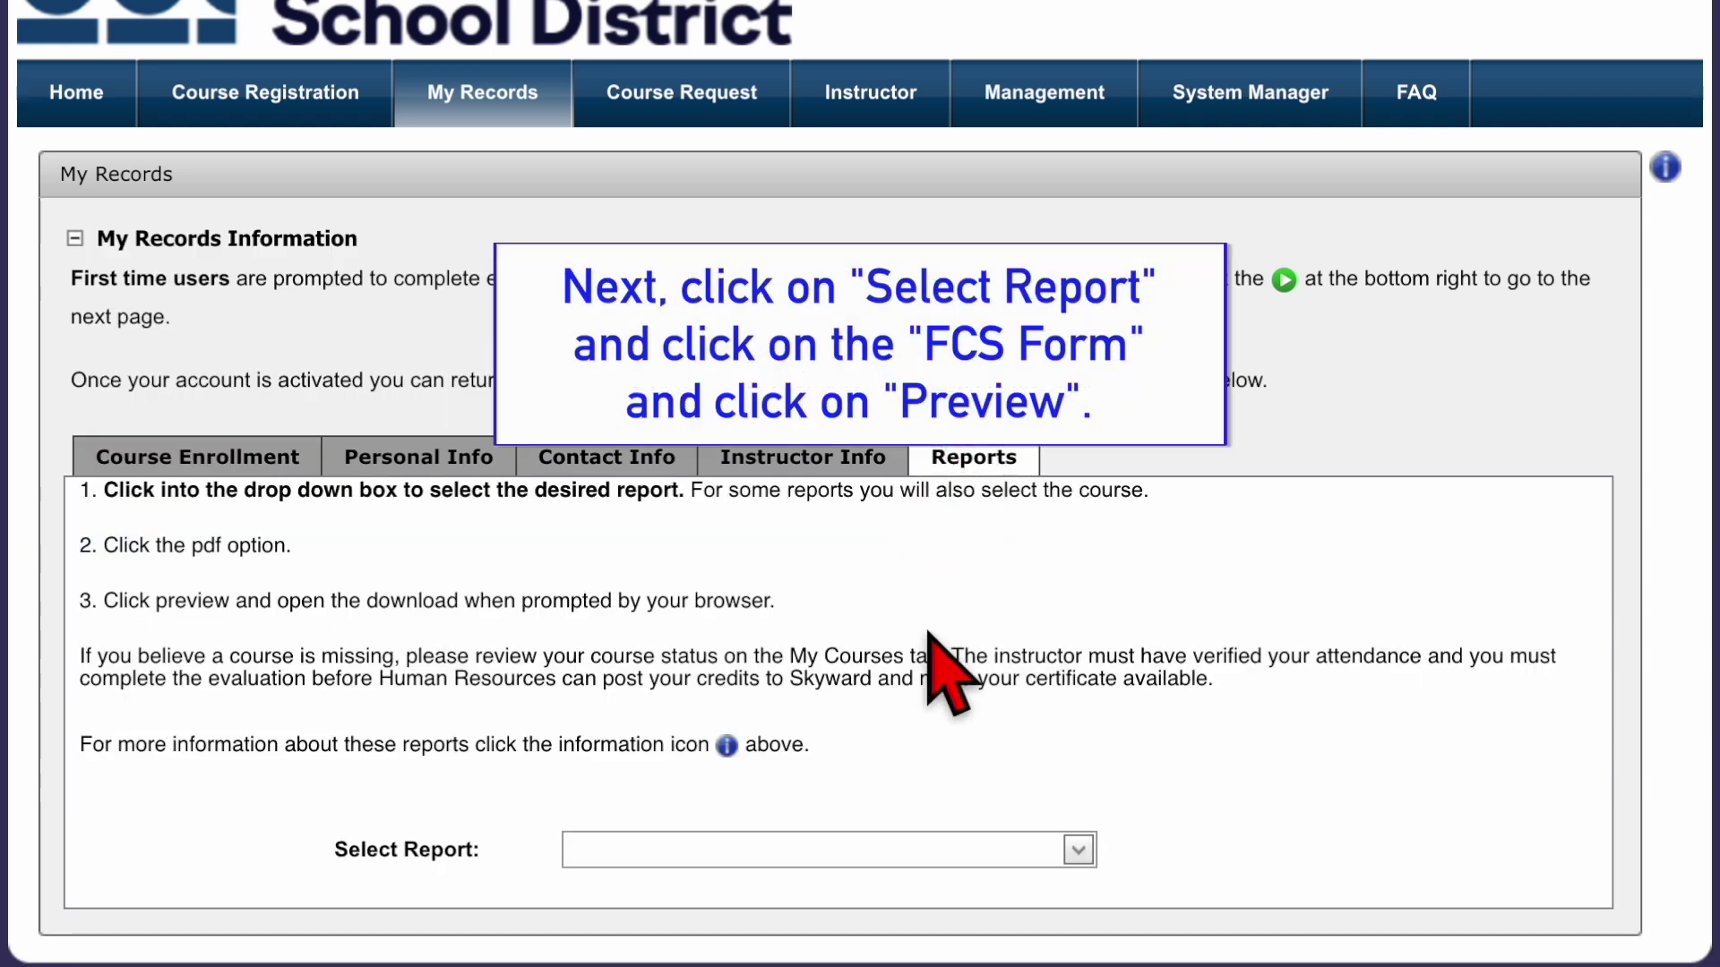
click(1079, 851)
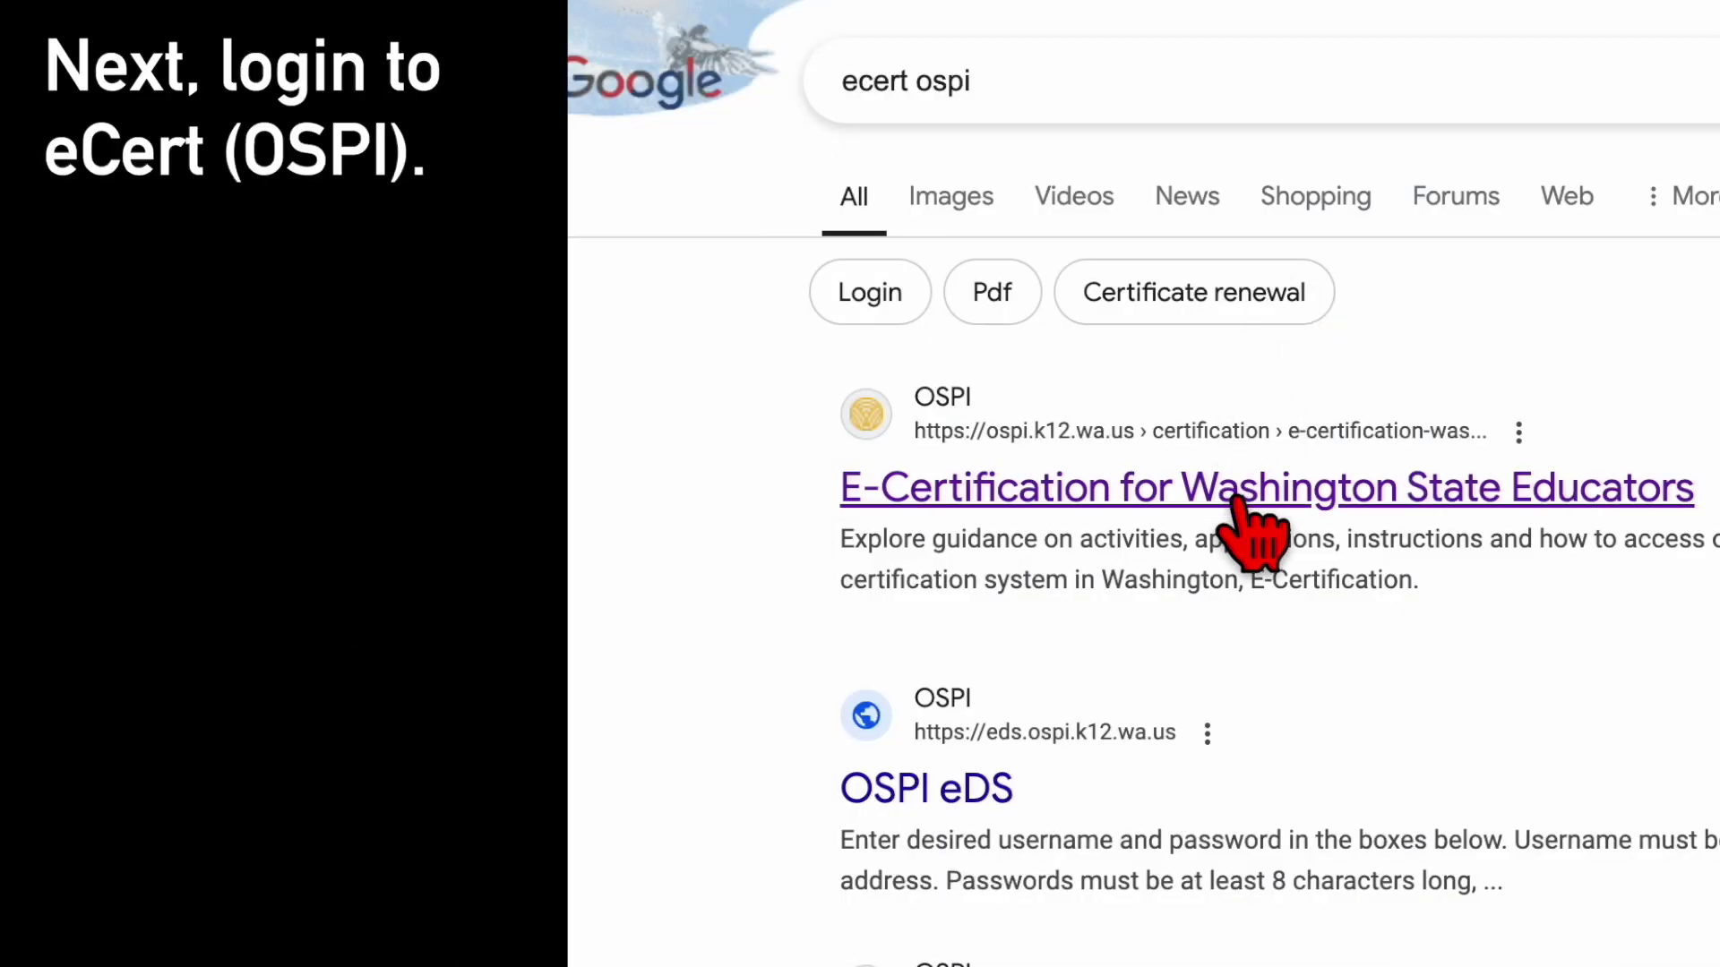
Go to OSPI's E-Certification page from the search results and follow its access instructions to the Education Data System (EDS) sign-in.
click(1240, 502)
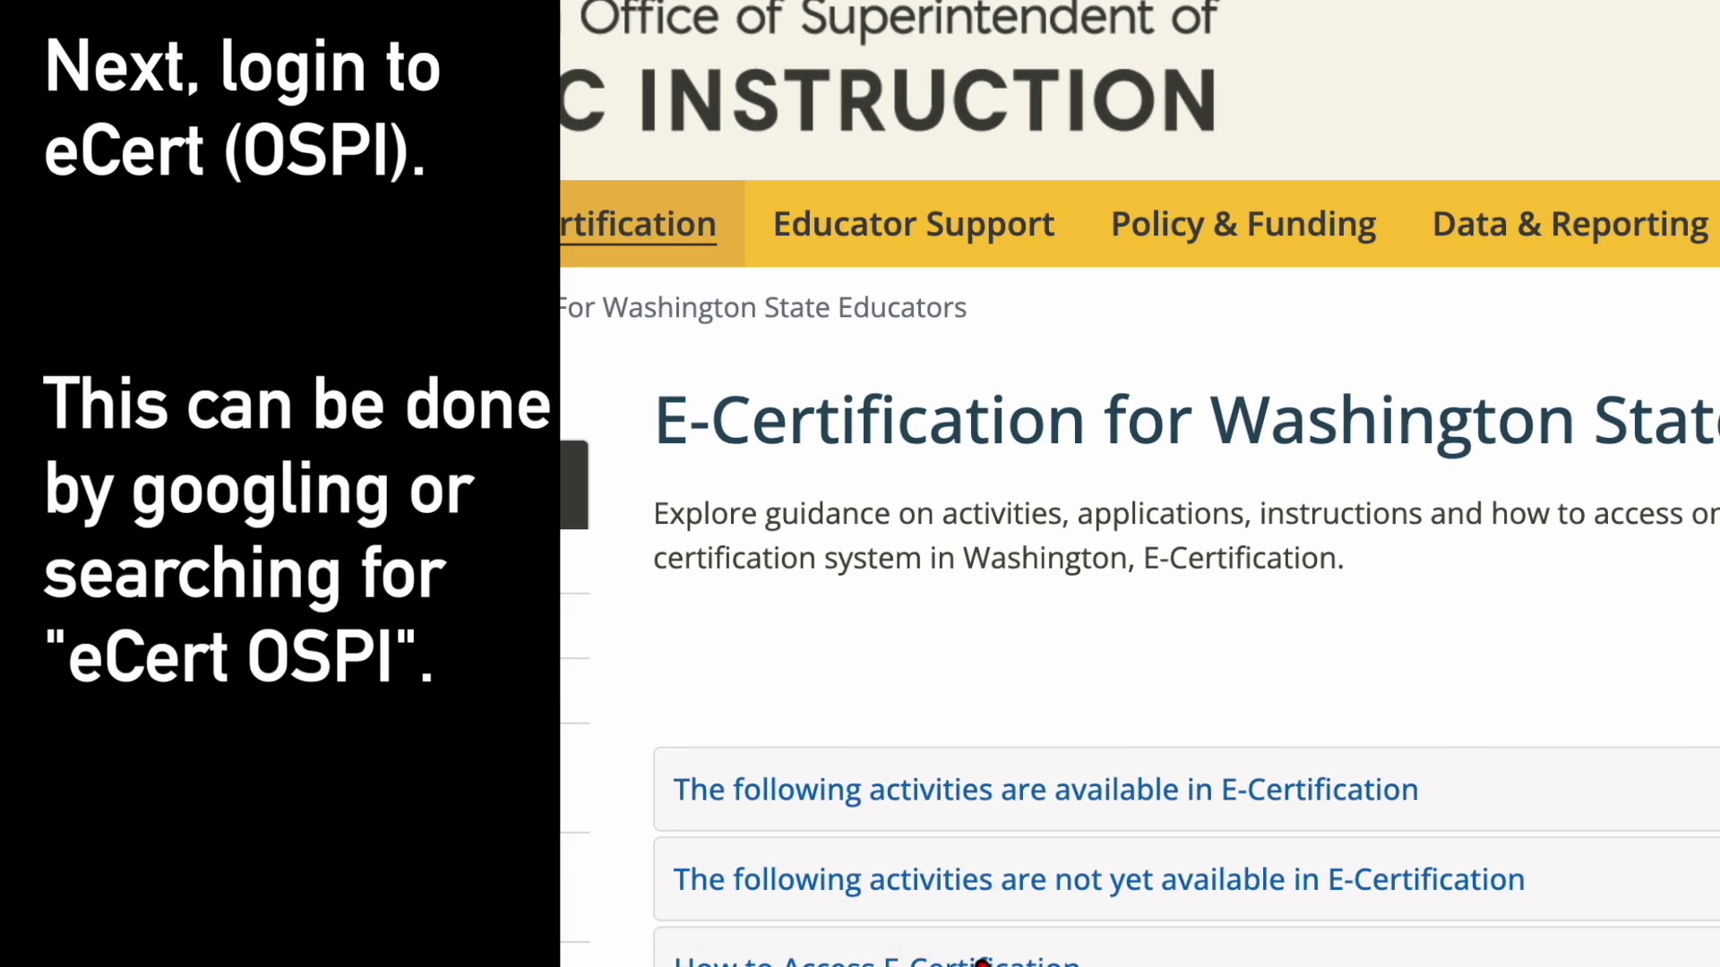
click(982, 962)
scroll(988, 691, down, 5)
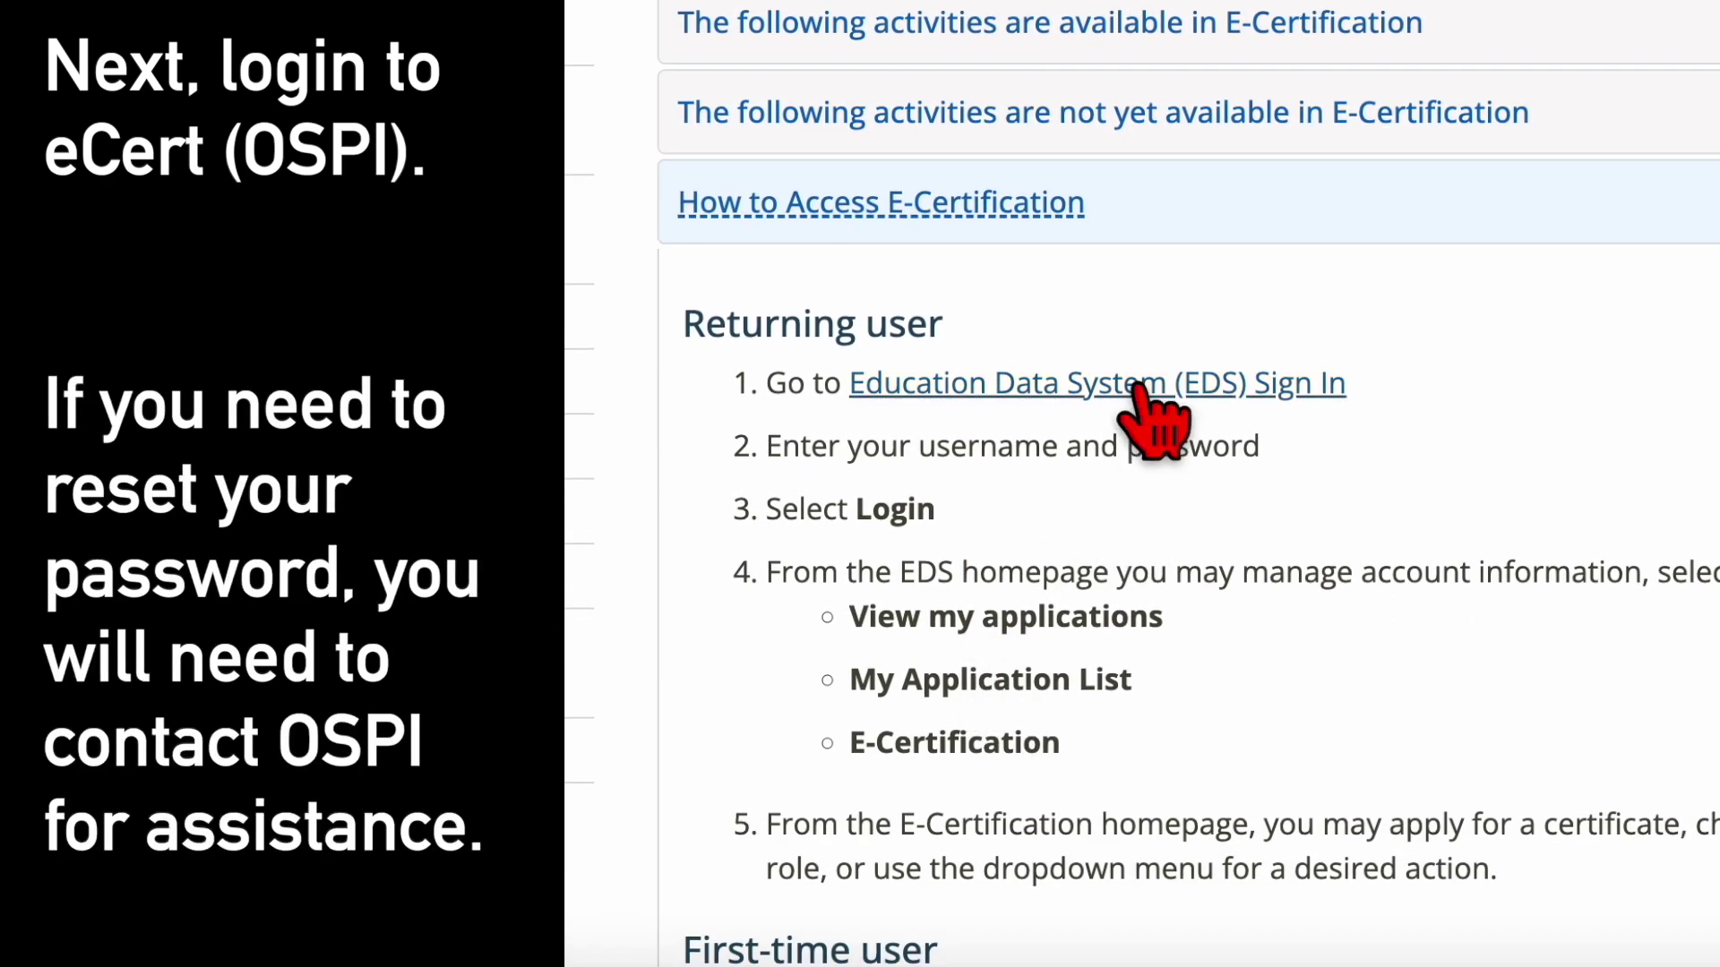
click(1147, 385)
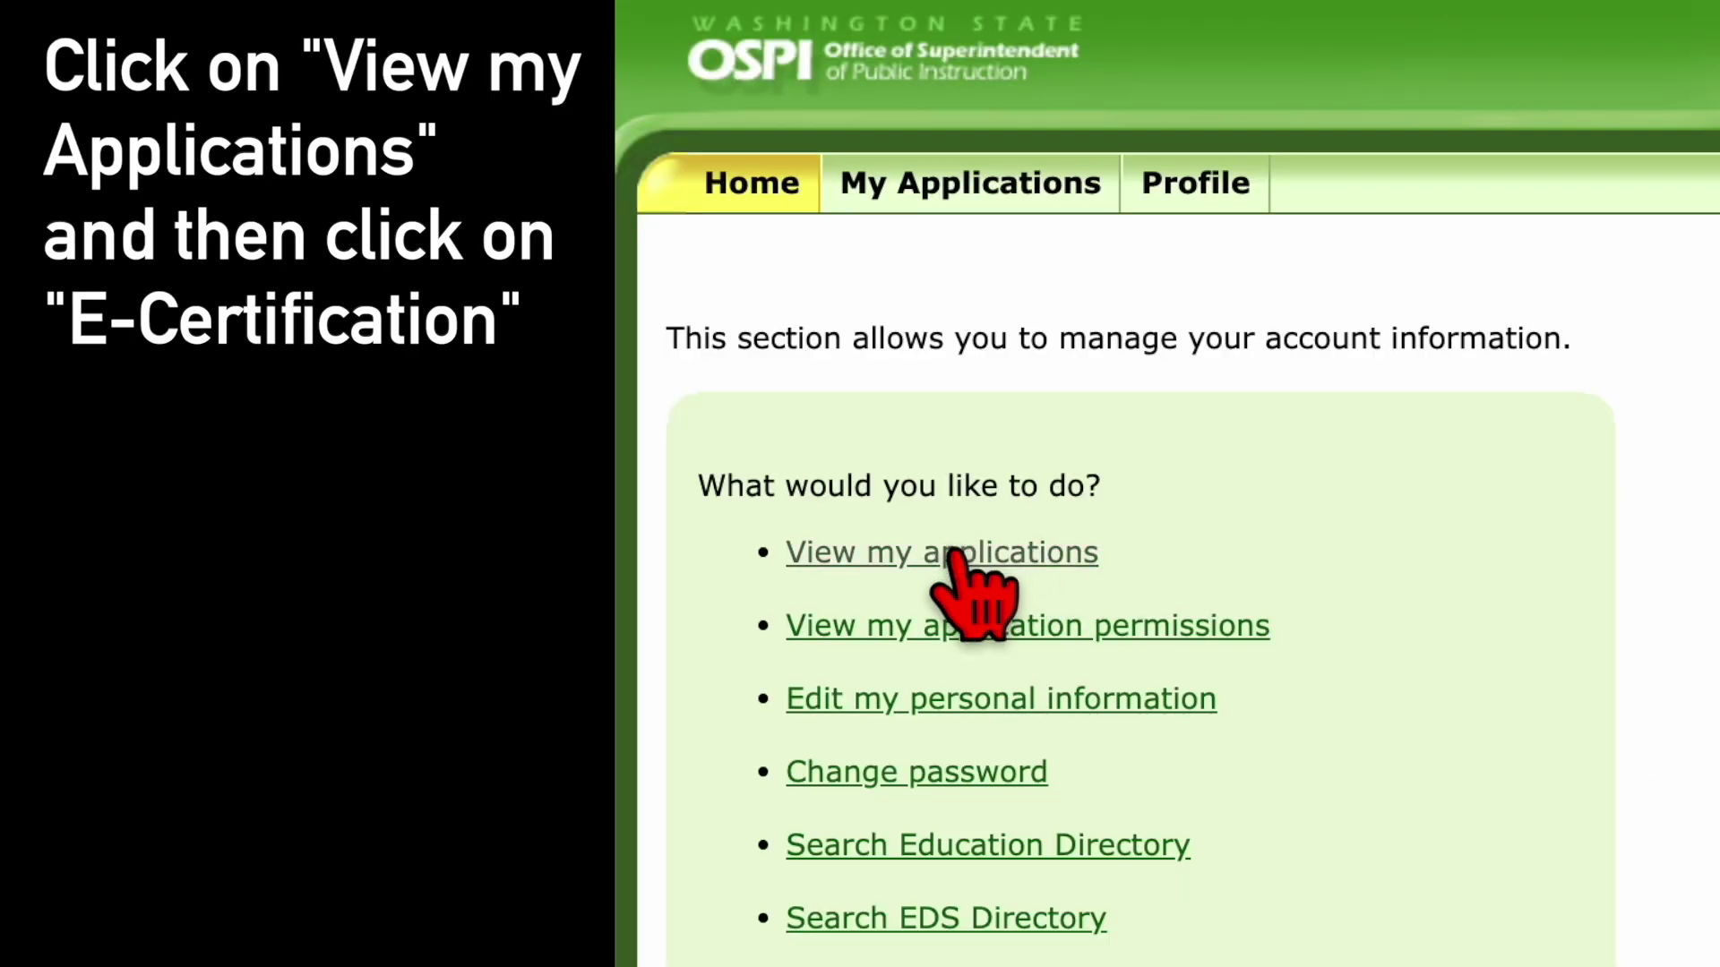
View the available EDS applications and open Clock Hours from the E-Certification dashboard options.
click(958, 554)
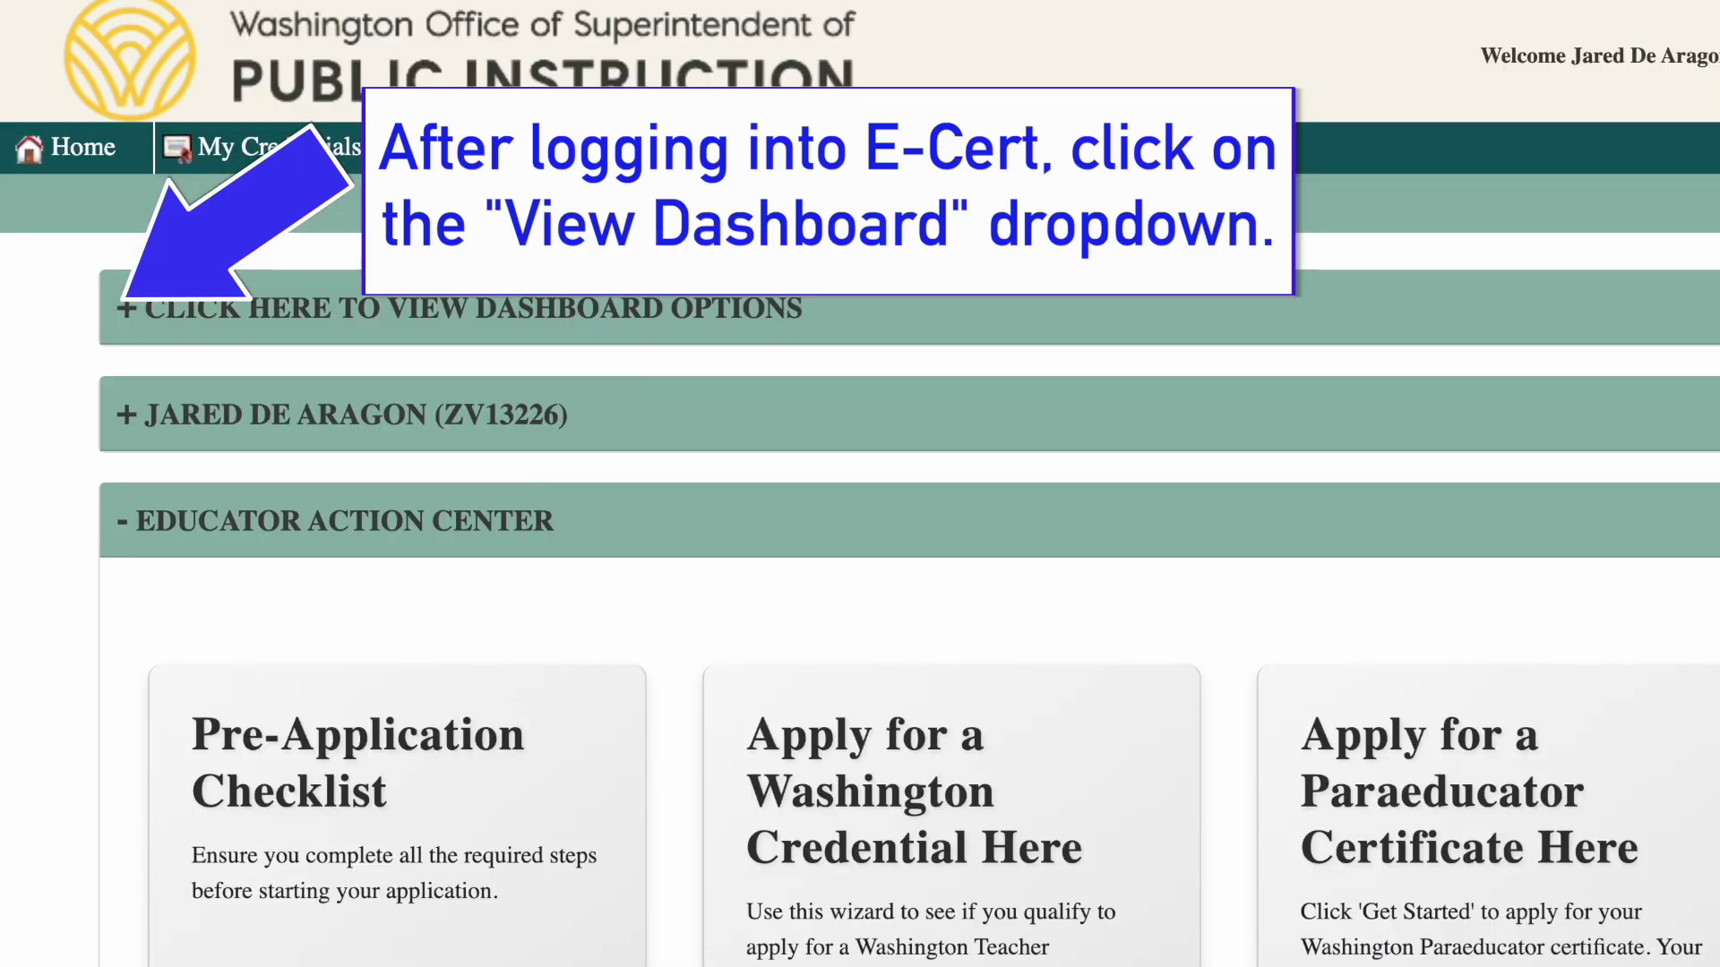
click(122, 305)
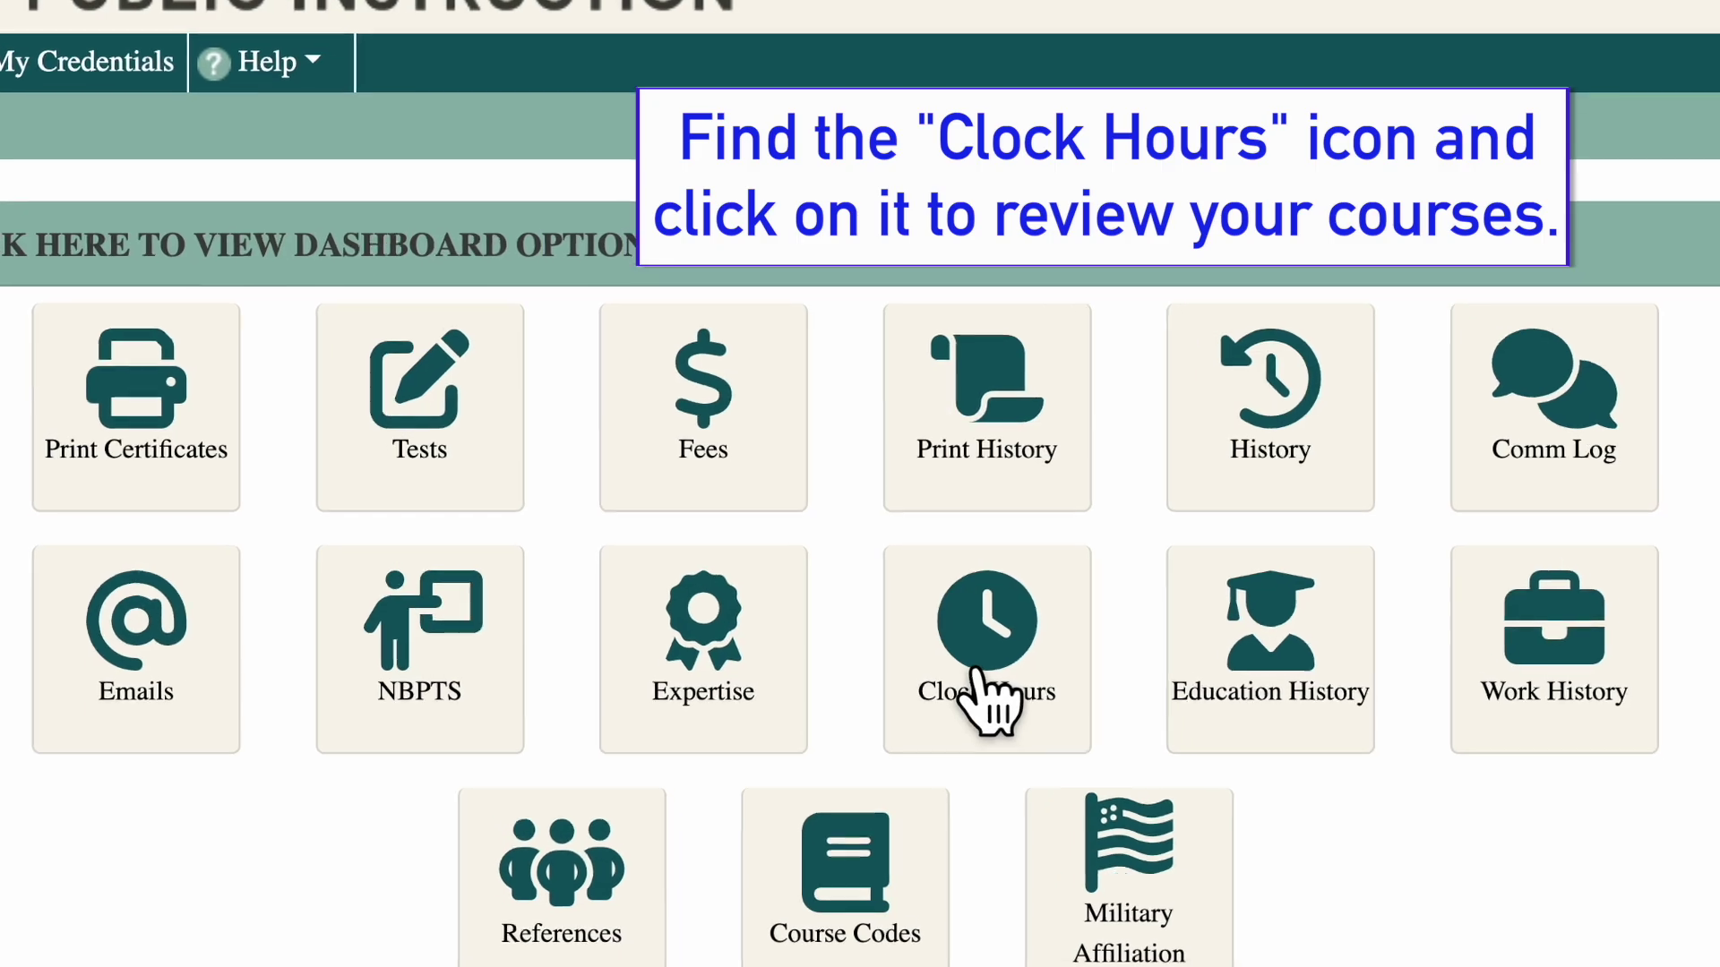
click(997, 731)
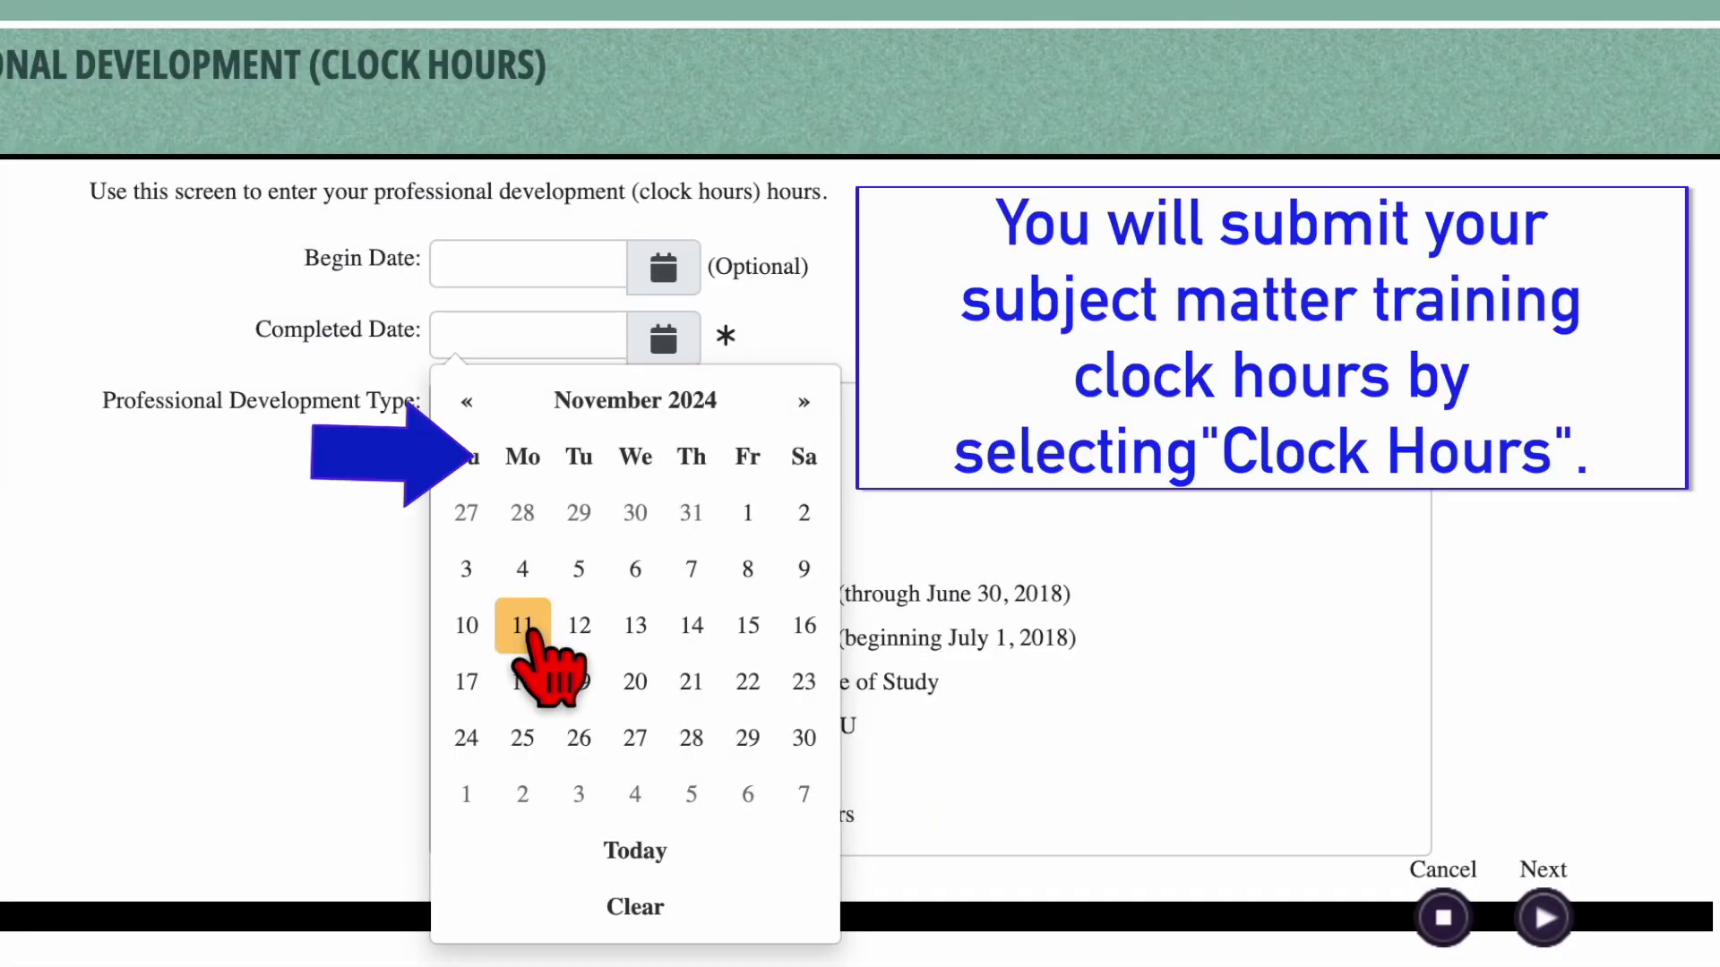
Set the completed date to 11/11/2024 with Clock Hours as the professional development type, and continue to the provider information.
click(532, 627)
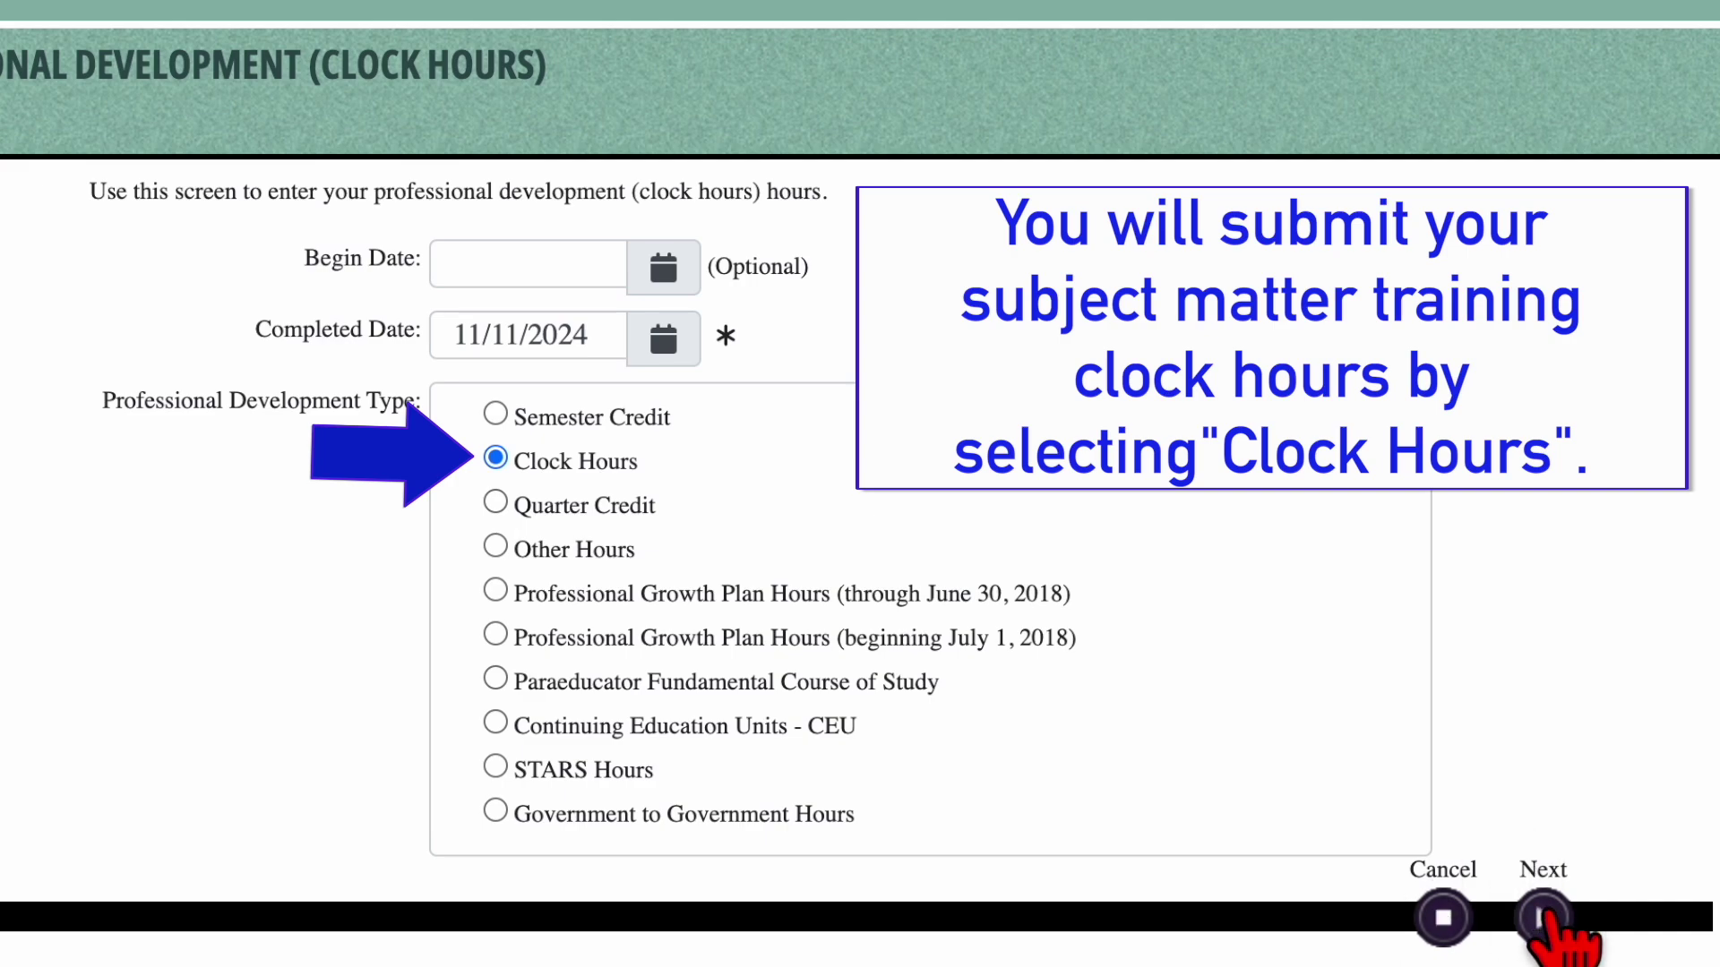
click(1543, 917)
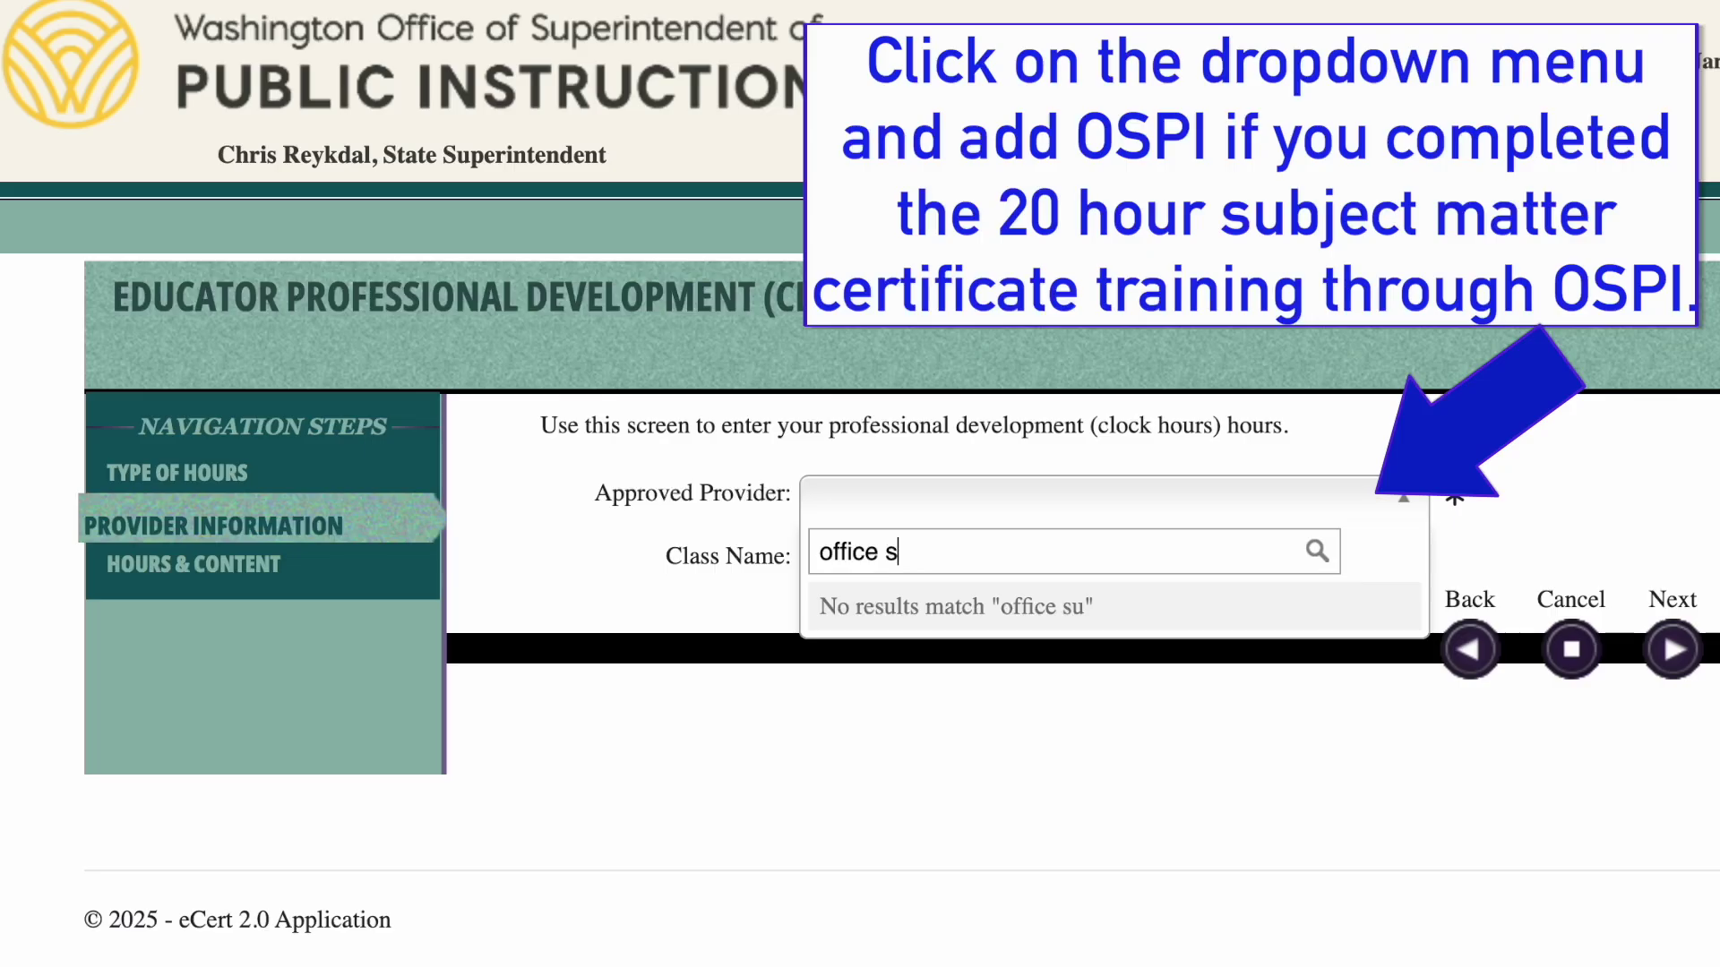
Find and choose Office Of Superintendent Of Public Instruction (OSPI) as the approved provider.
key(BackSpace)
key(BackSpace)
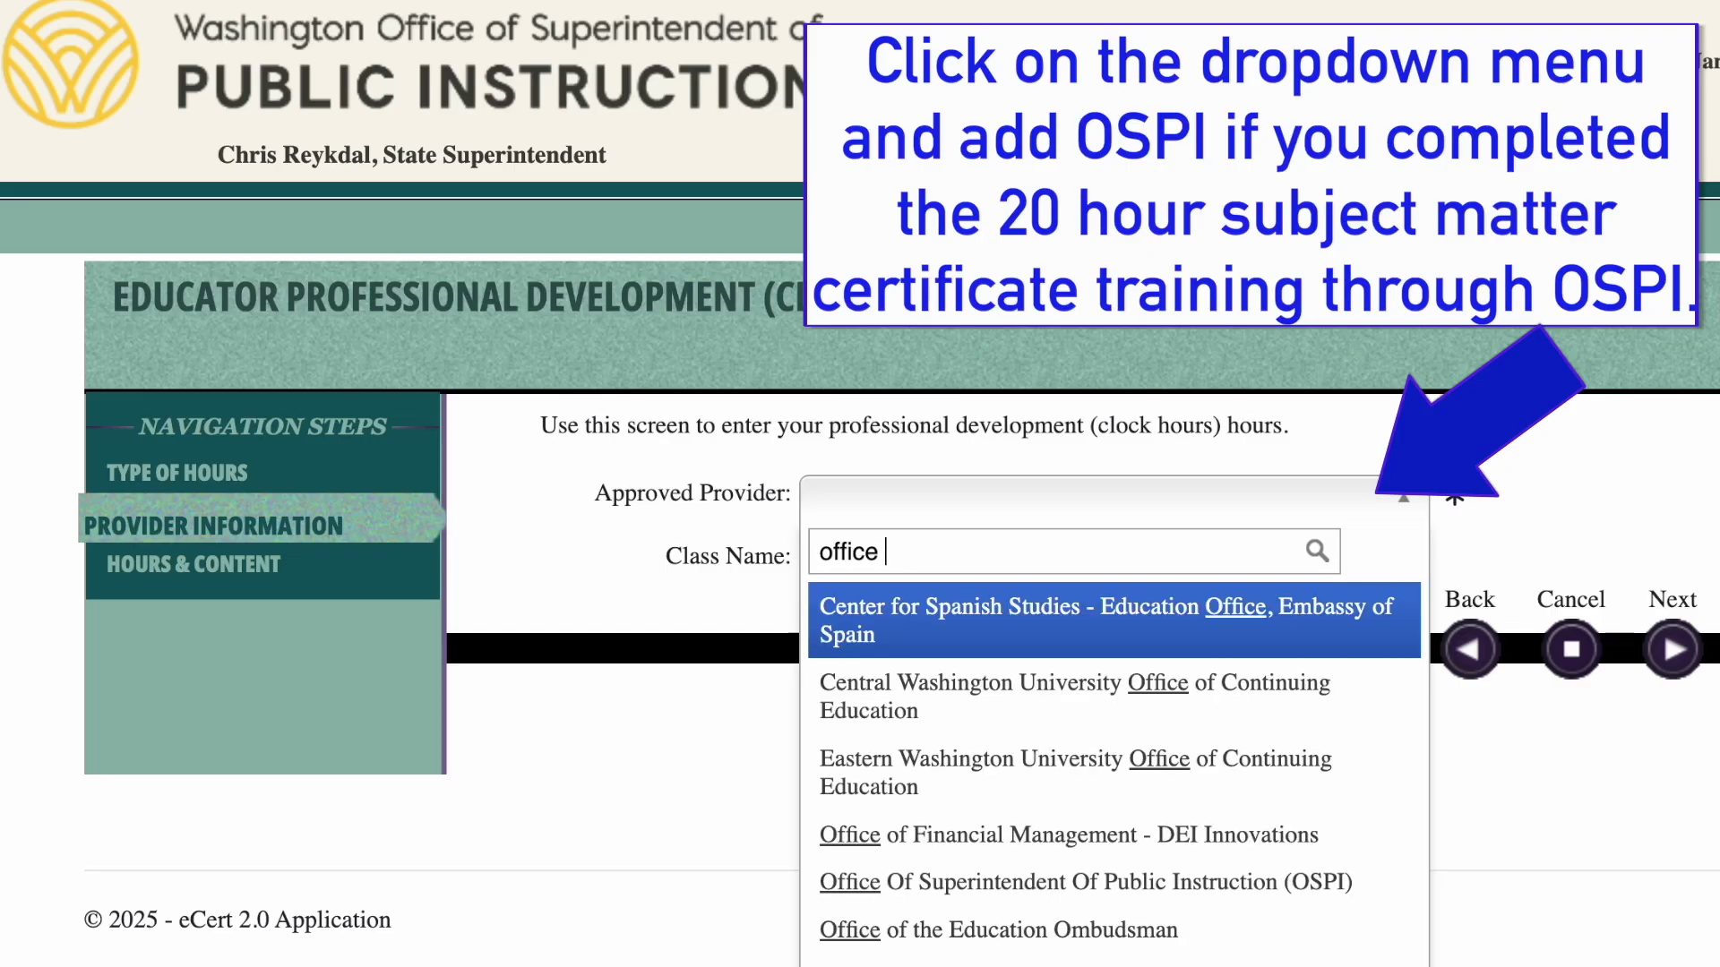
click(1107, 911)
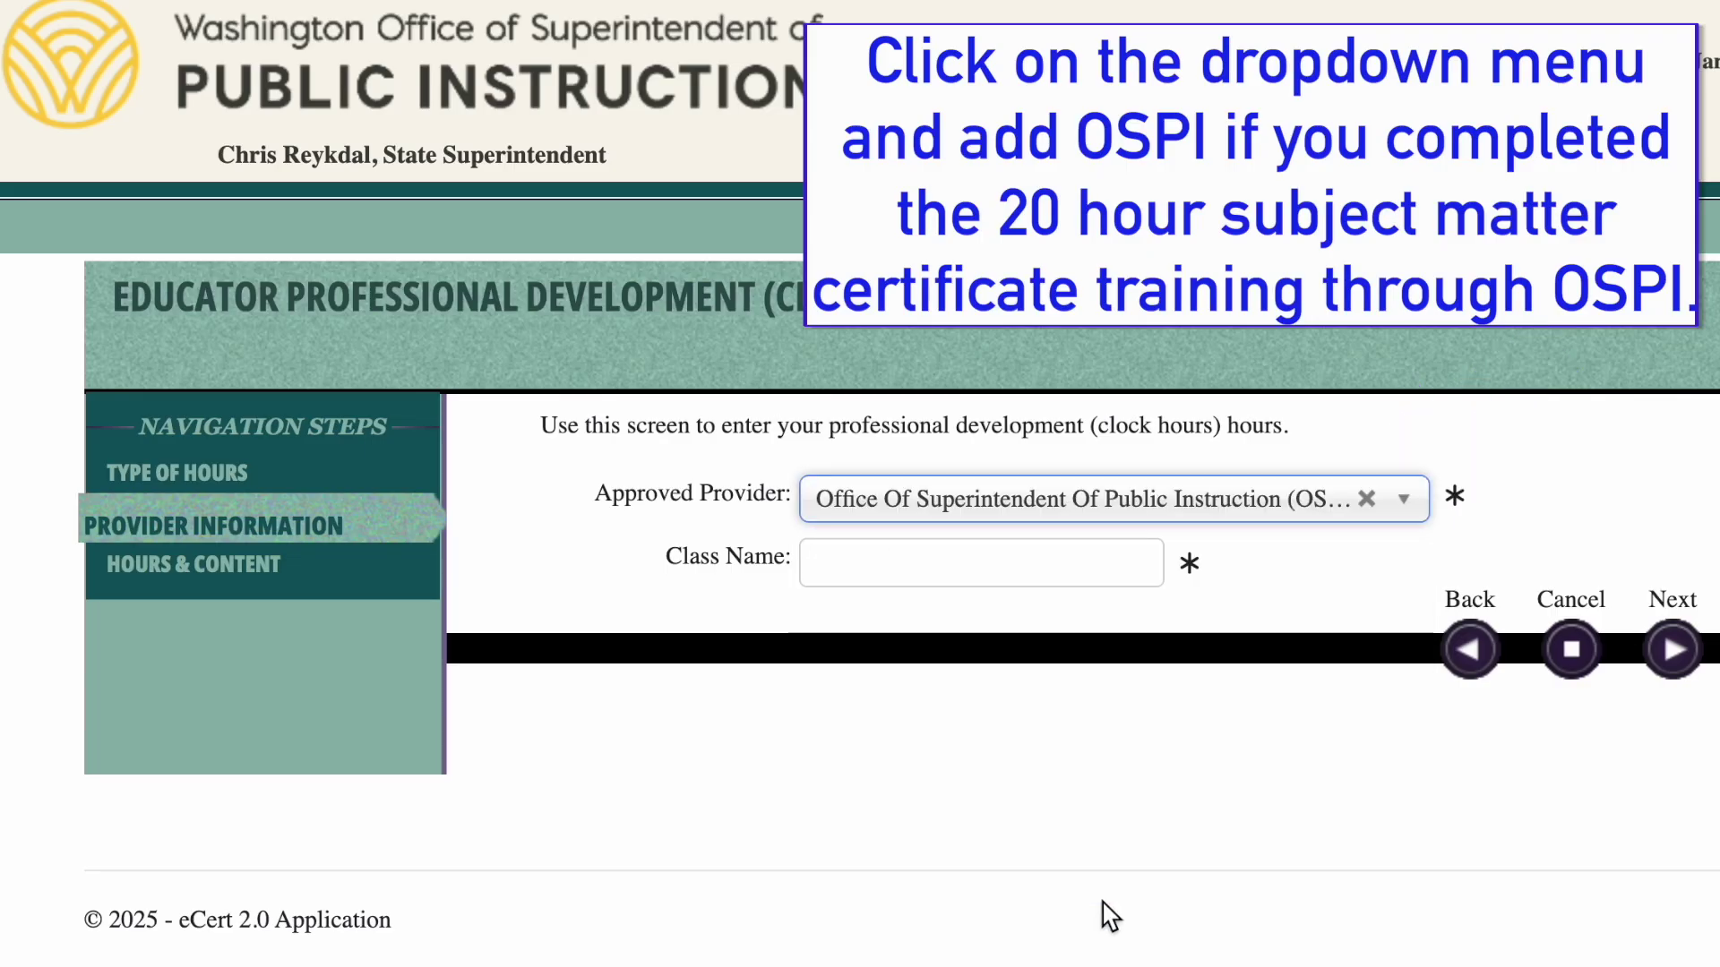
Enter "SPED Subject Matter" as the class name and continue to the hours and content page.
click(983, 573)
text(ELL )
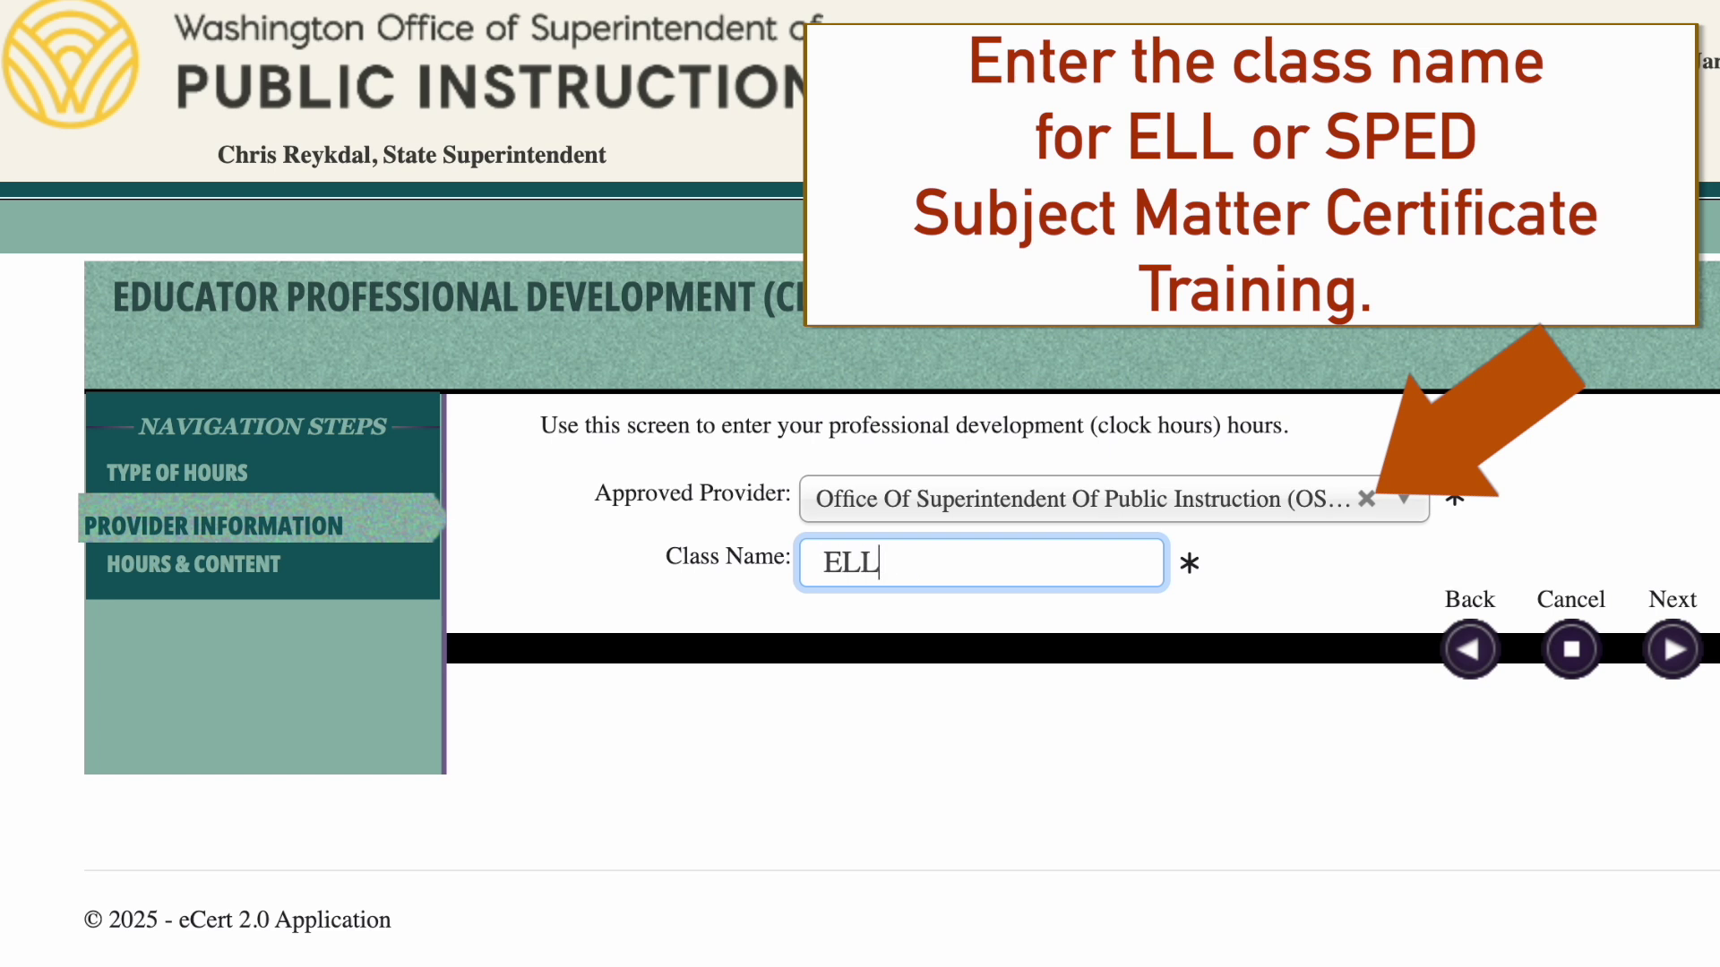
text(Subject Matter Certificate Training)
text(SPED Subject Matter)
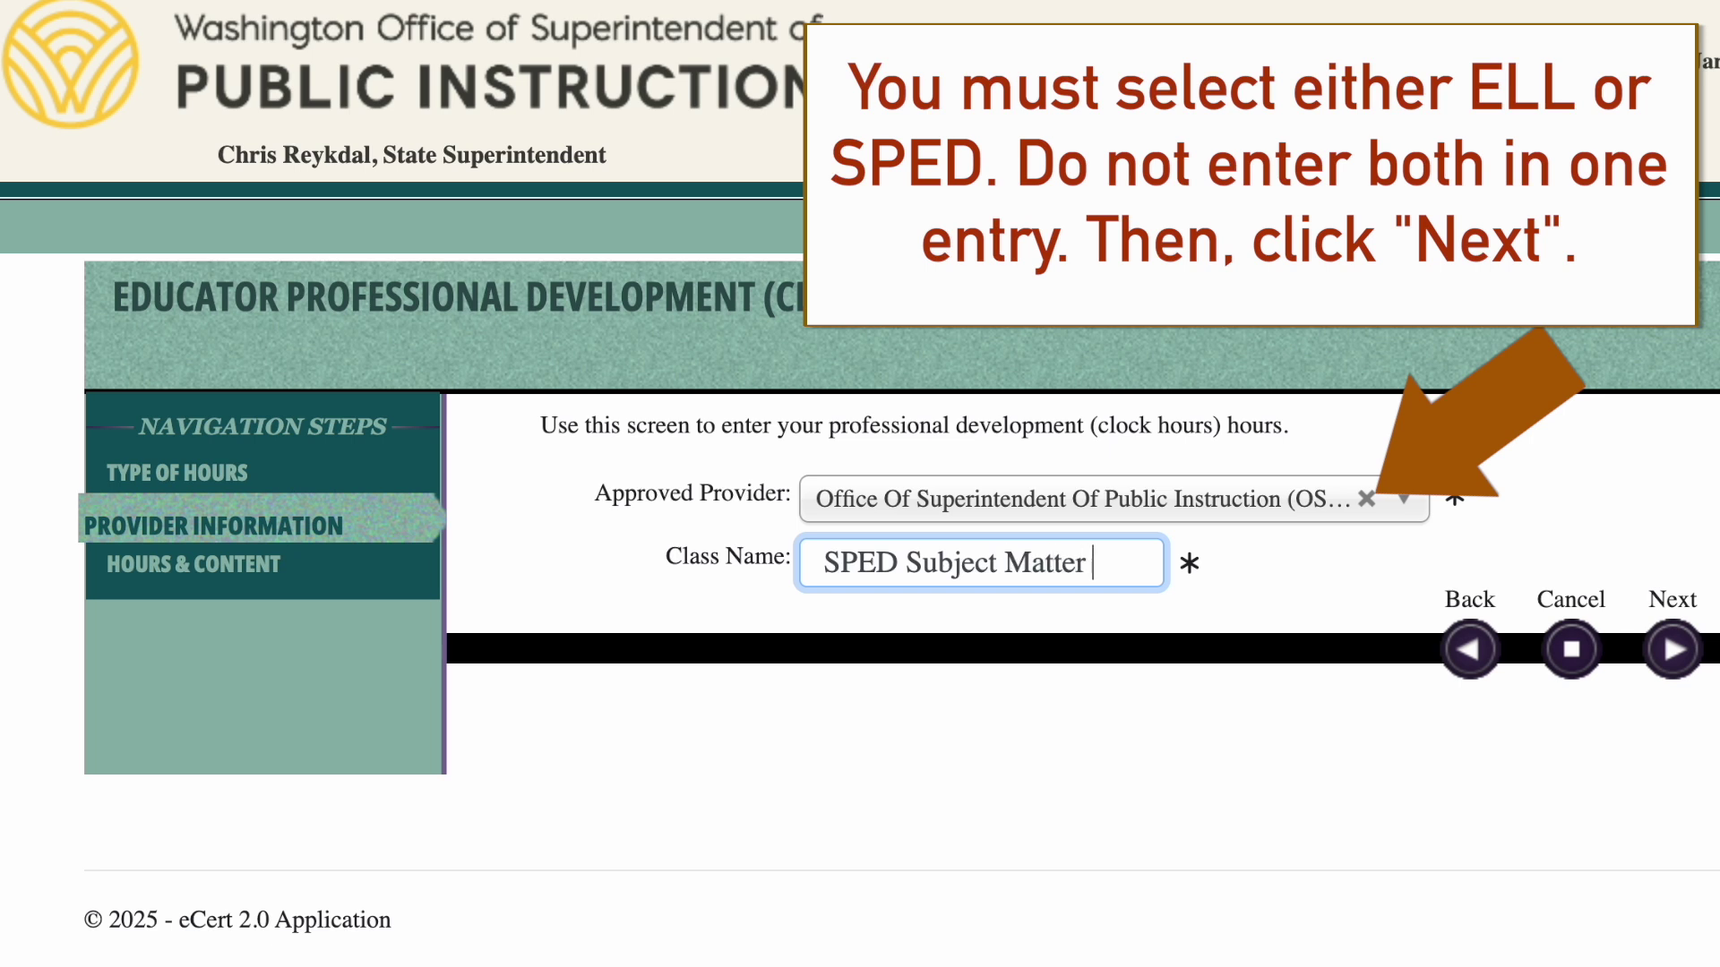
click(1673, 651)
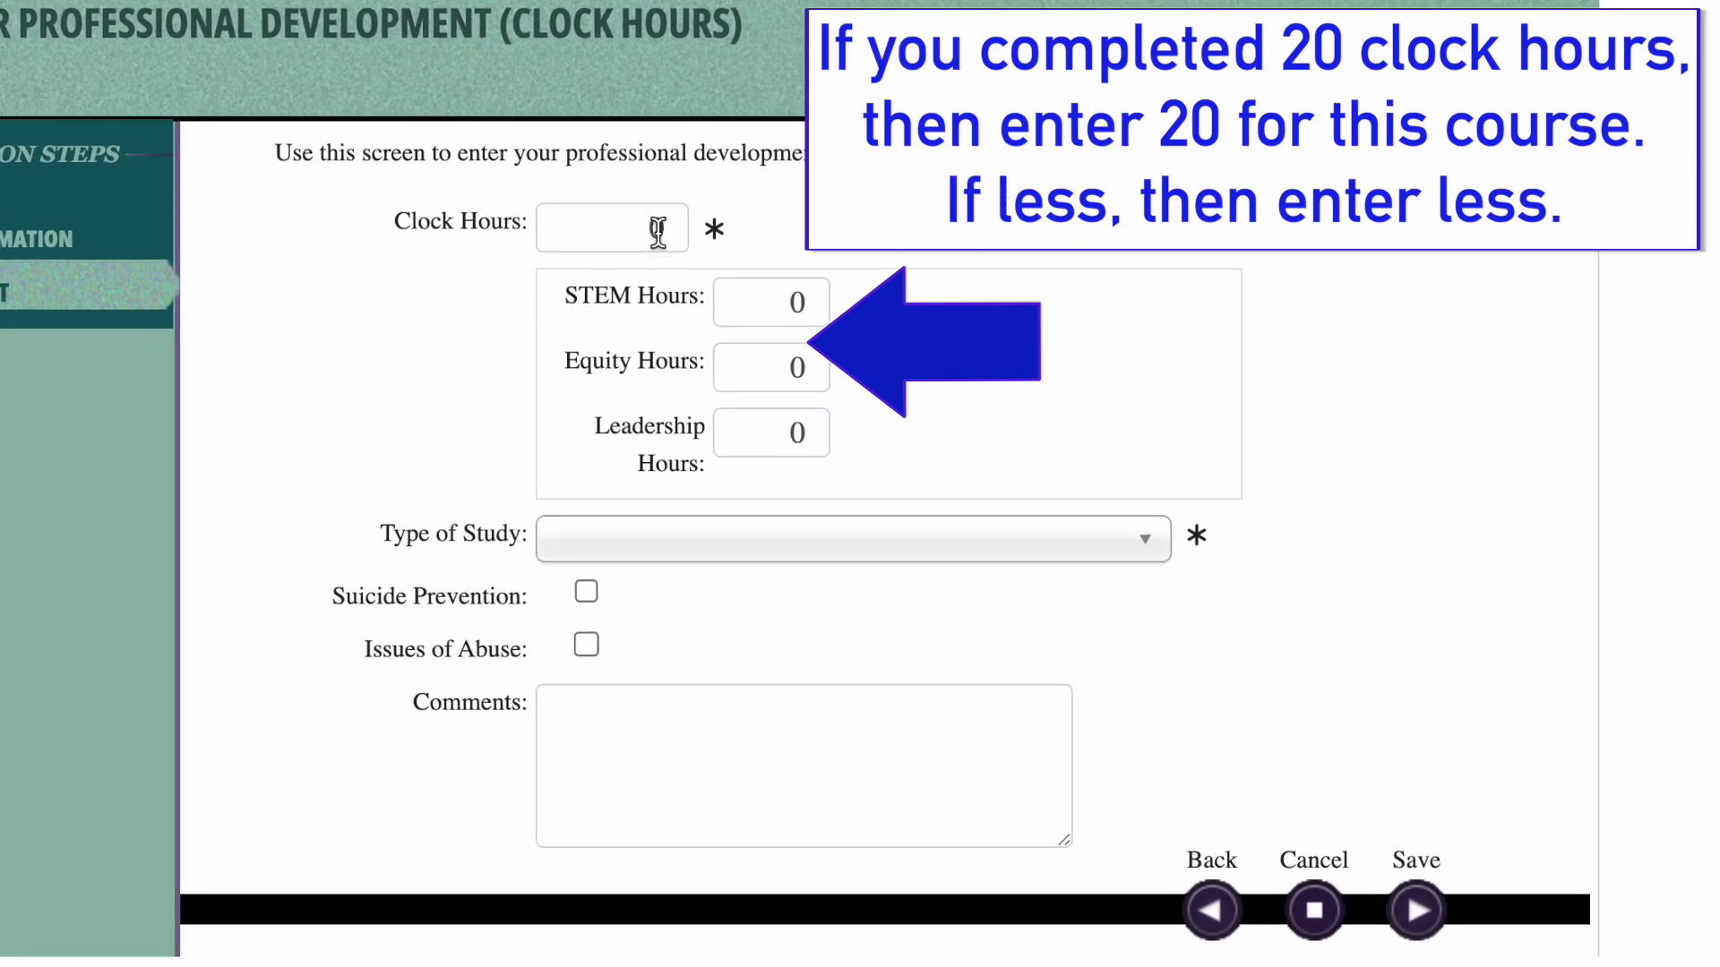
Set the clock hours to 20 and the type of study to Special Education Content, and save the entry.
double_click(767, 306)
text(20)
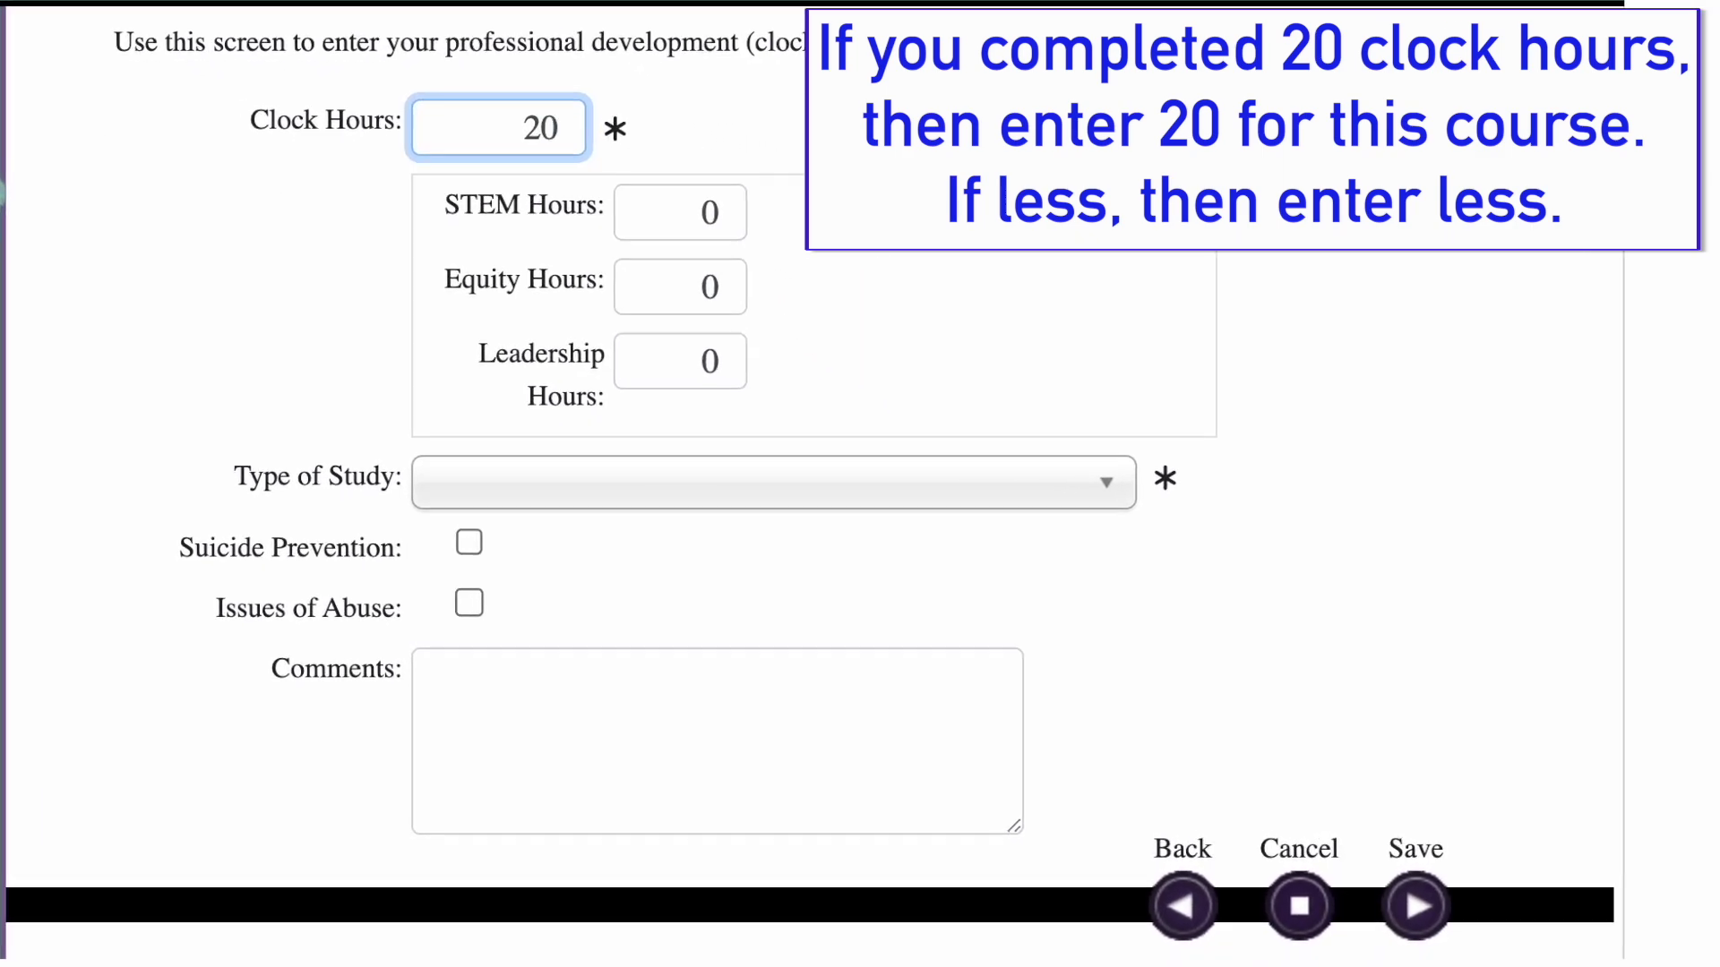
click(645, 481)
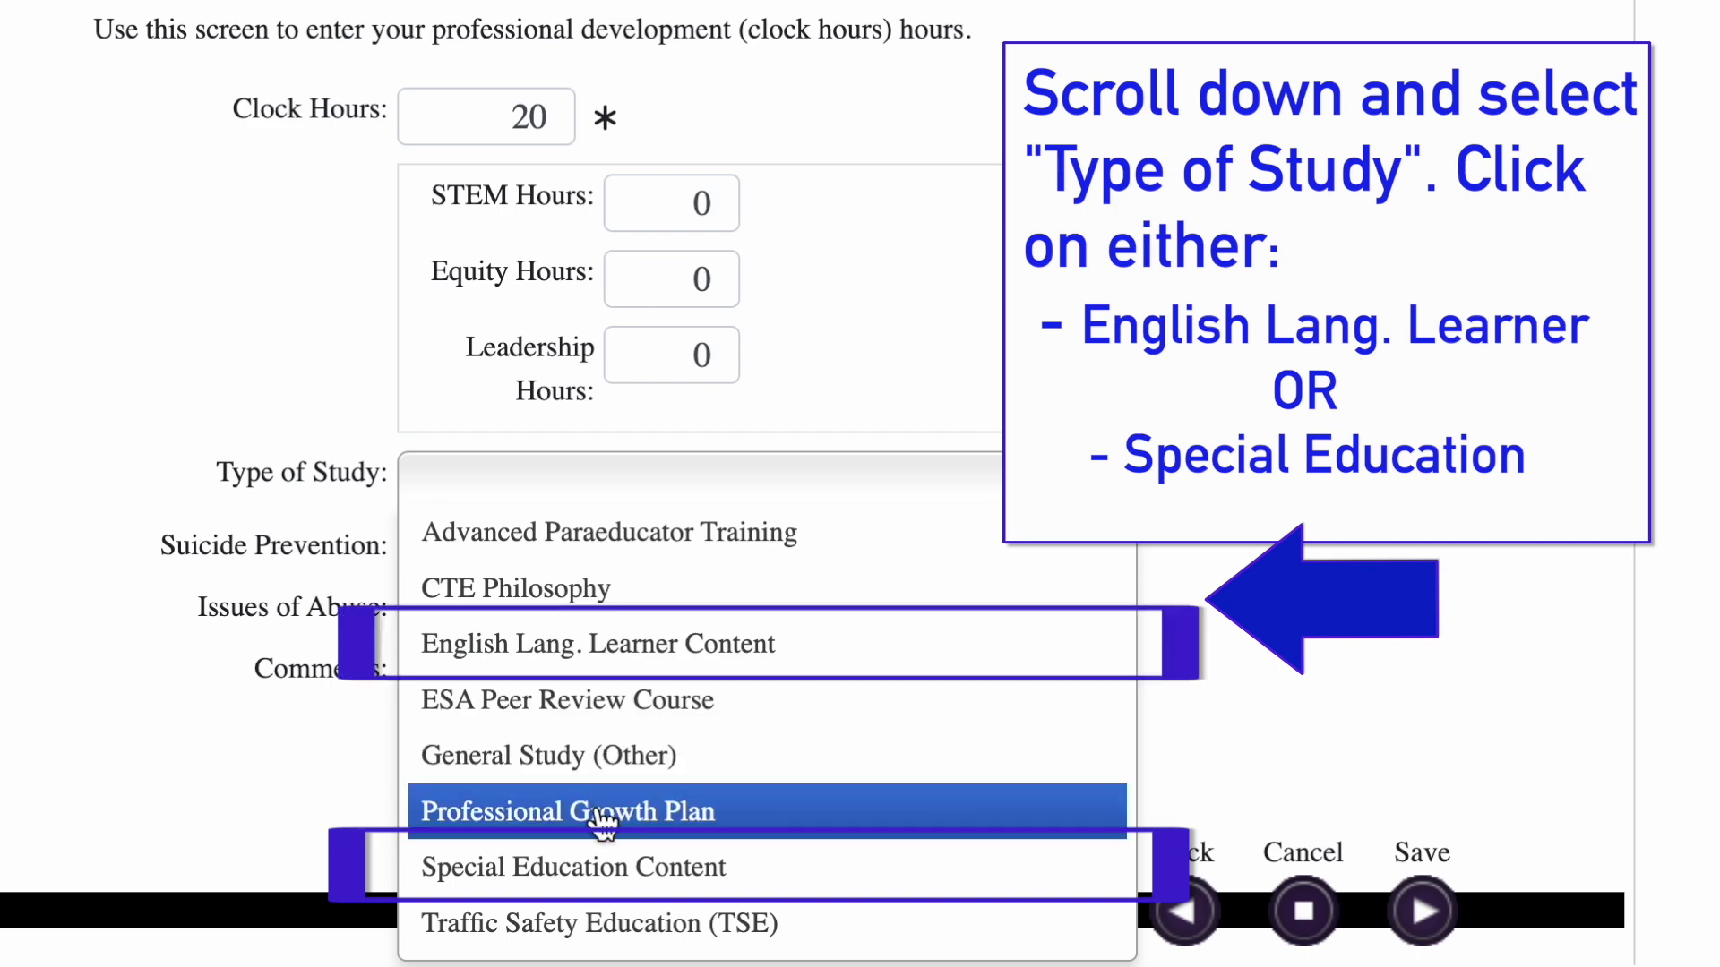
click(666, 653)
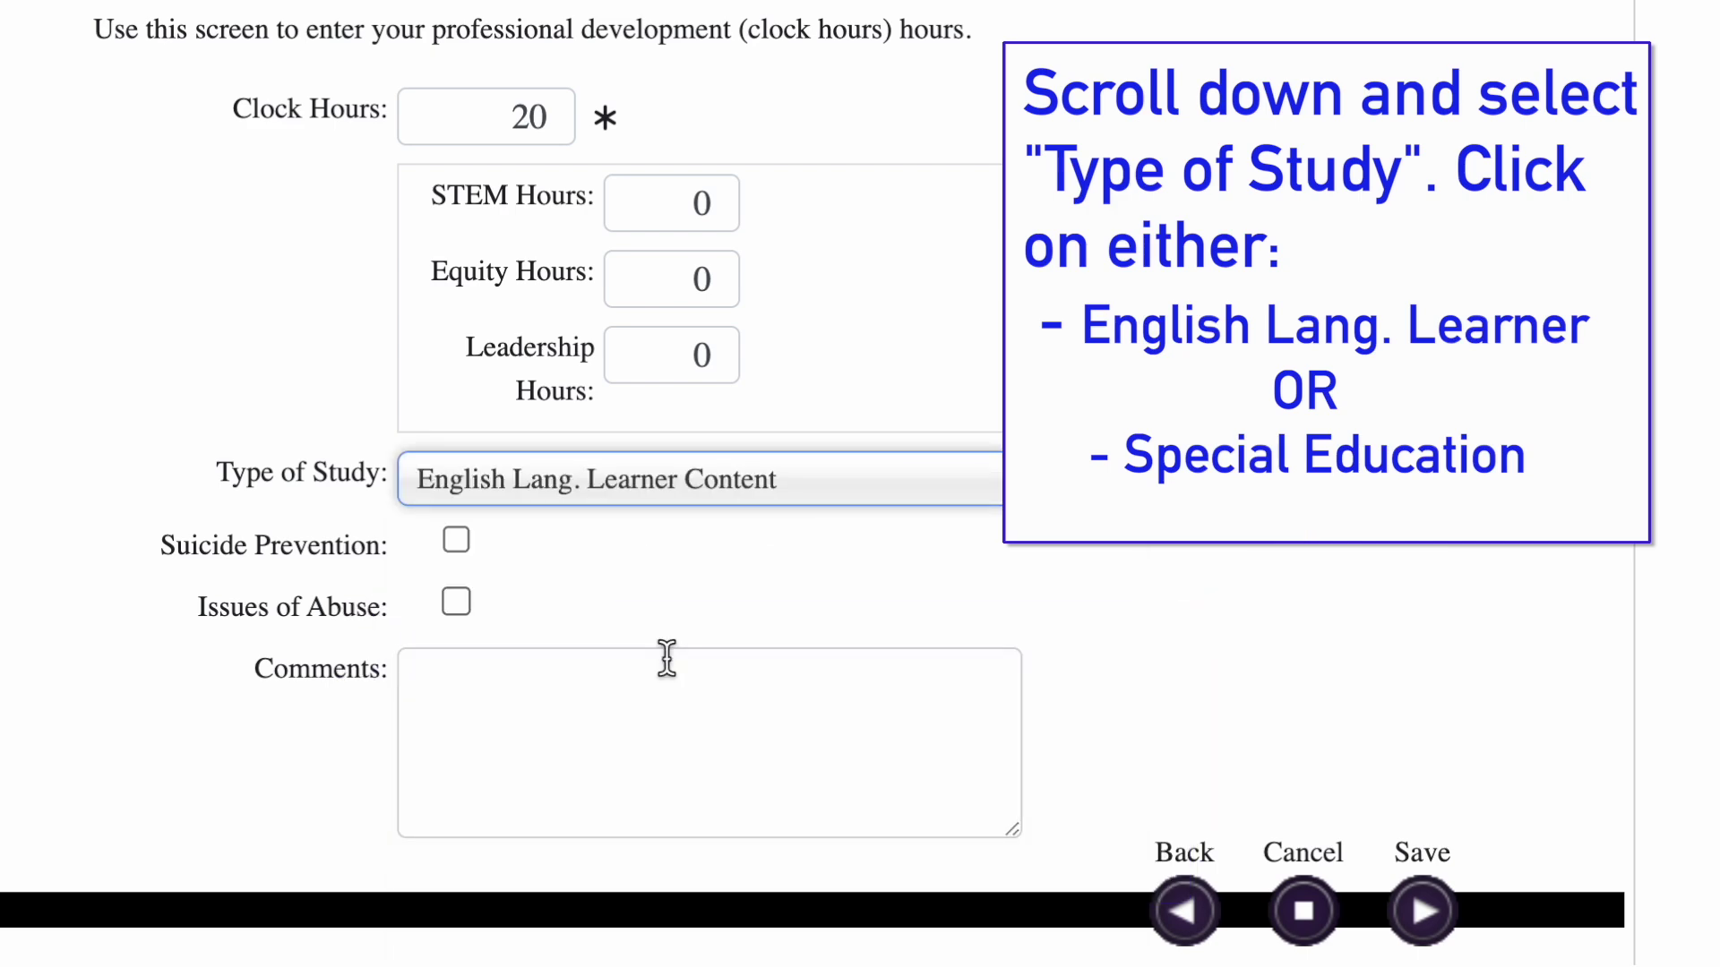
click(667, 480)
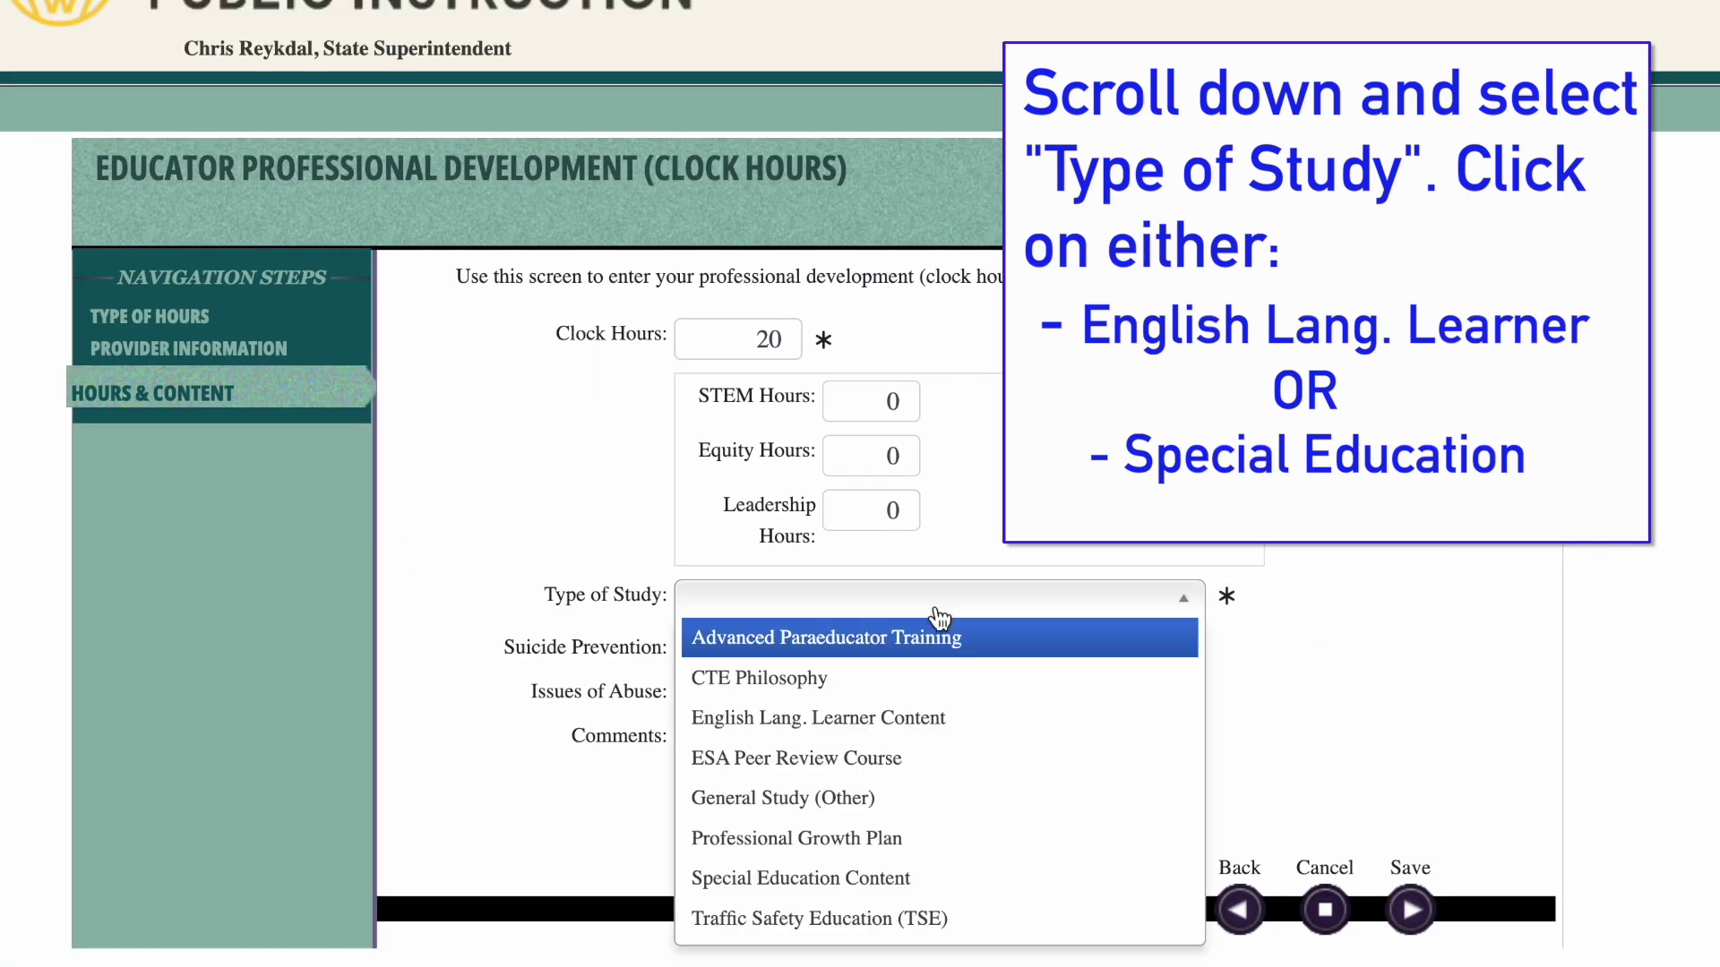
click(847, 882)
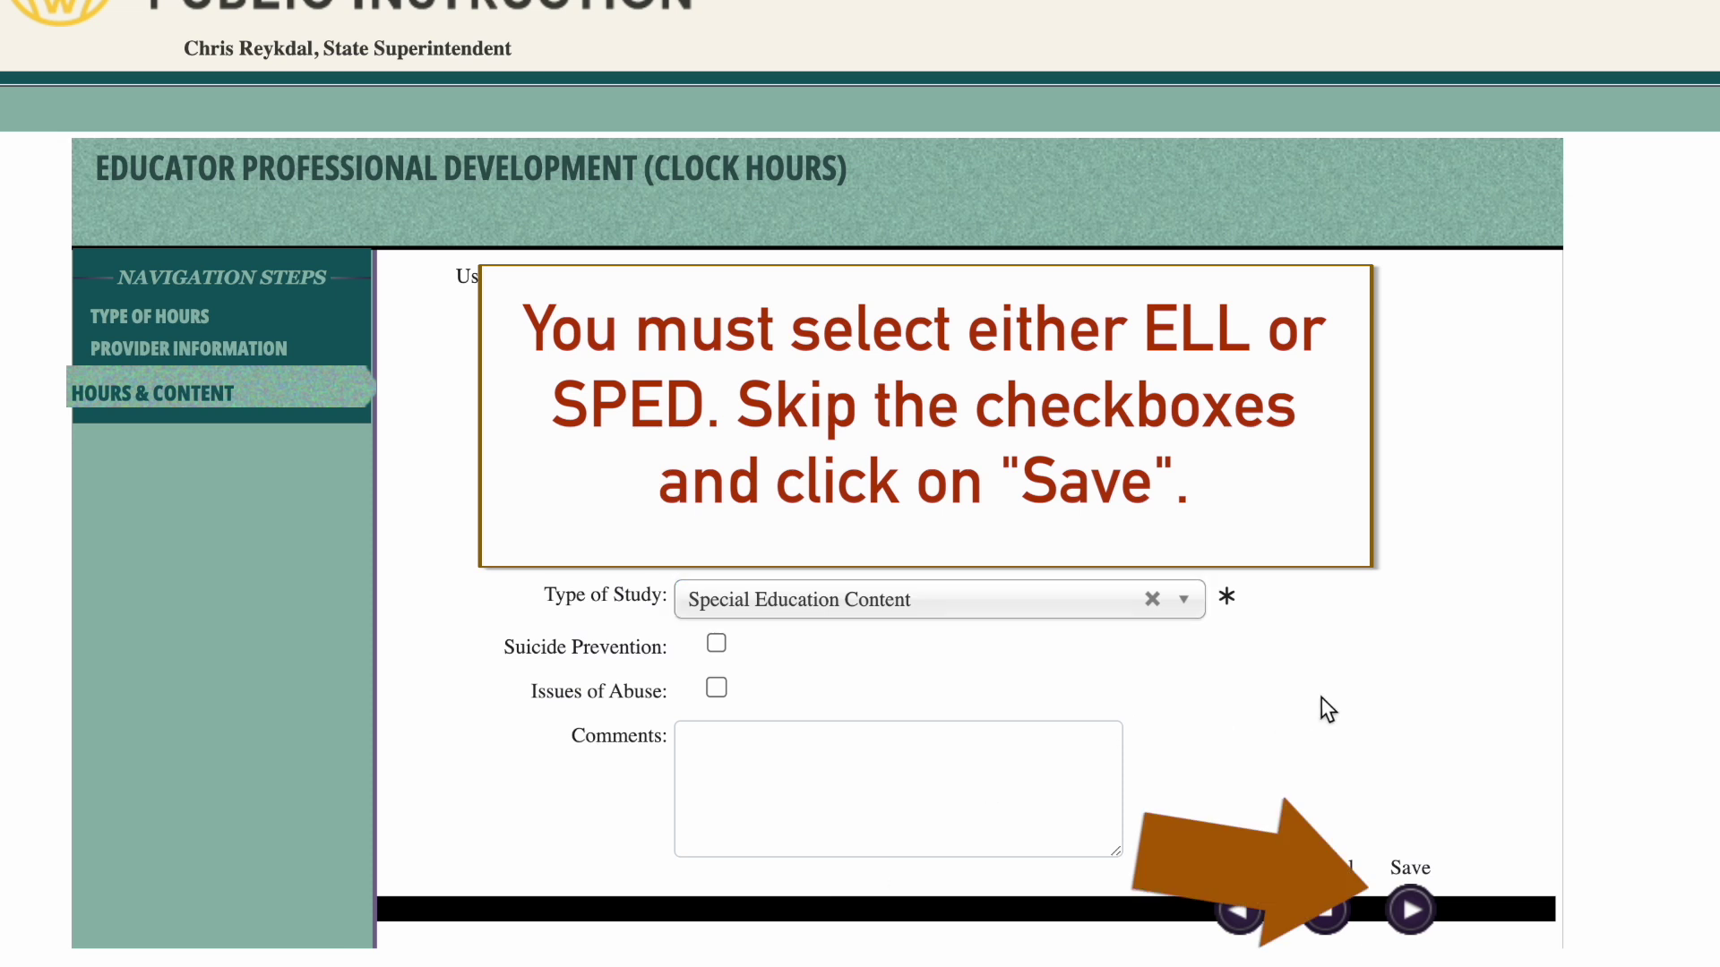
click(1411, 906)
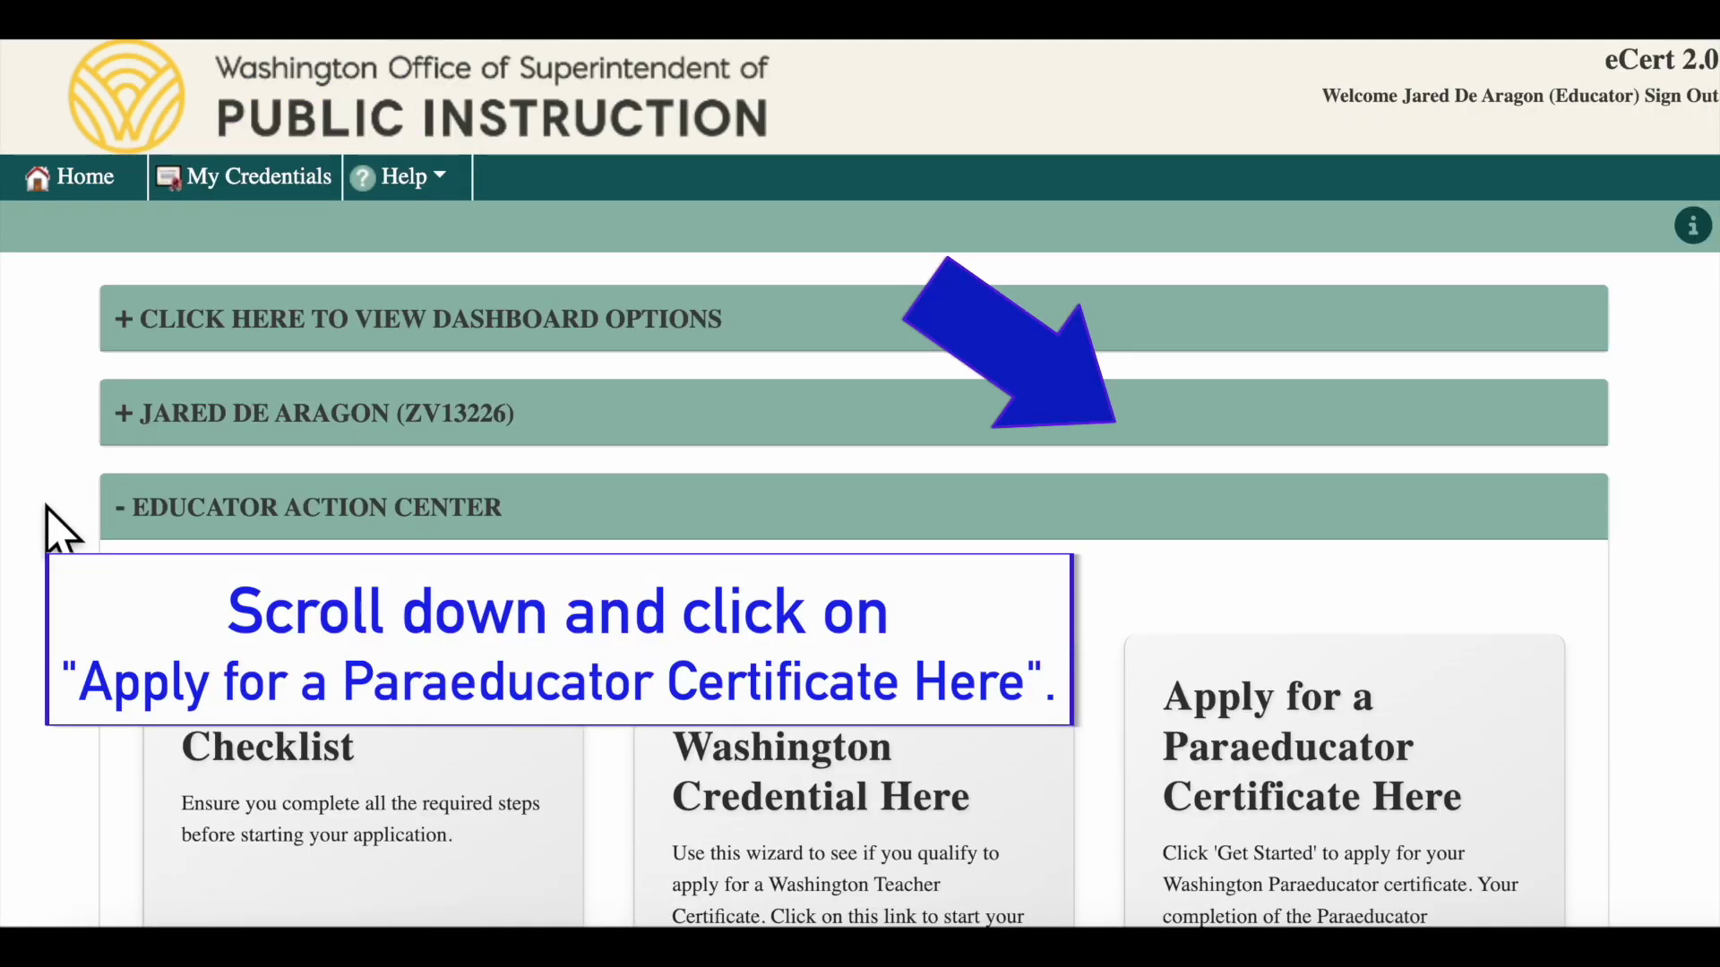
Start a paraeducator certificate application and apply for the SMPE002 - SPED Subject Matter Paraeducator credential.
scroll(55, 531, down, 3)
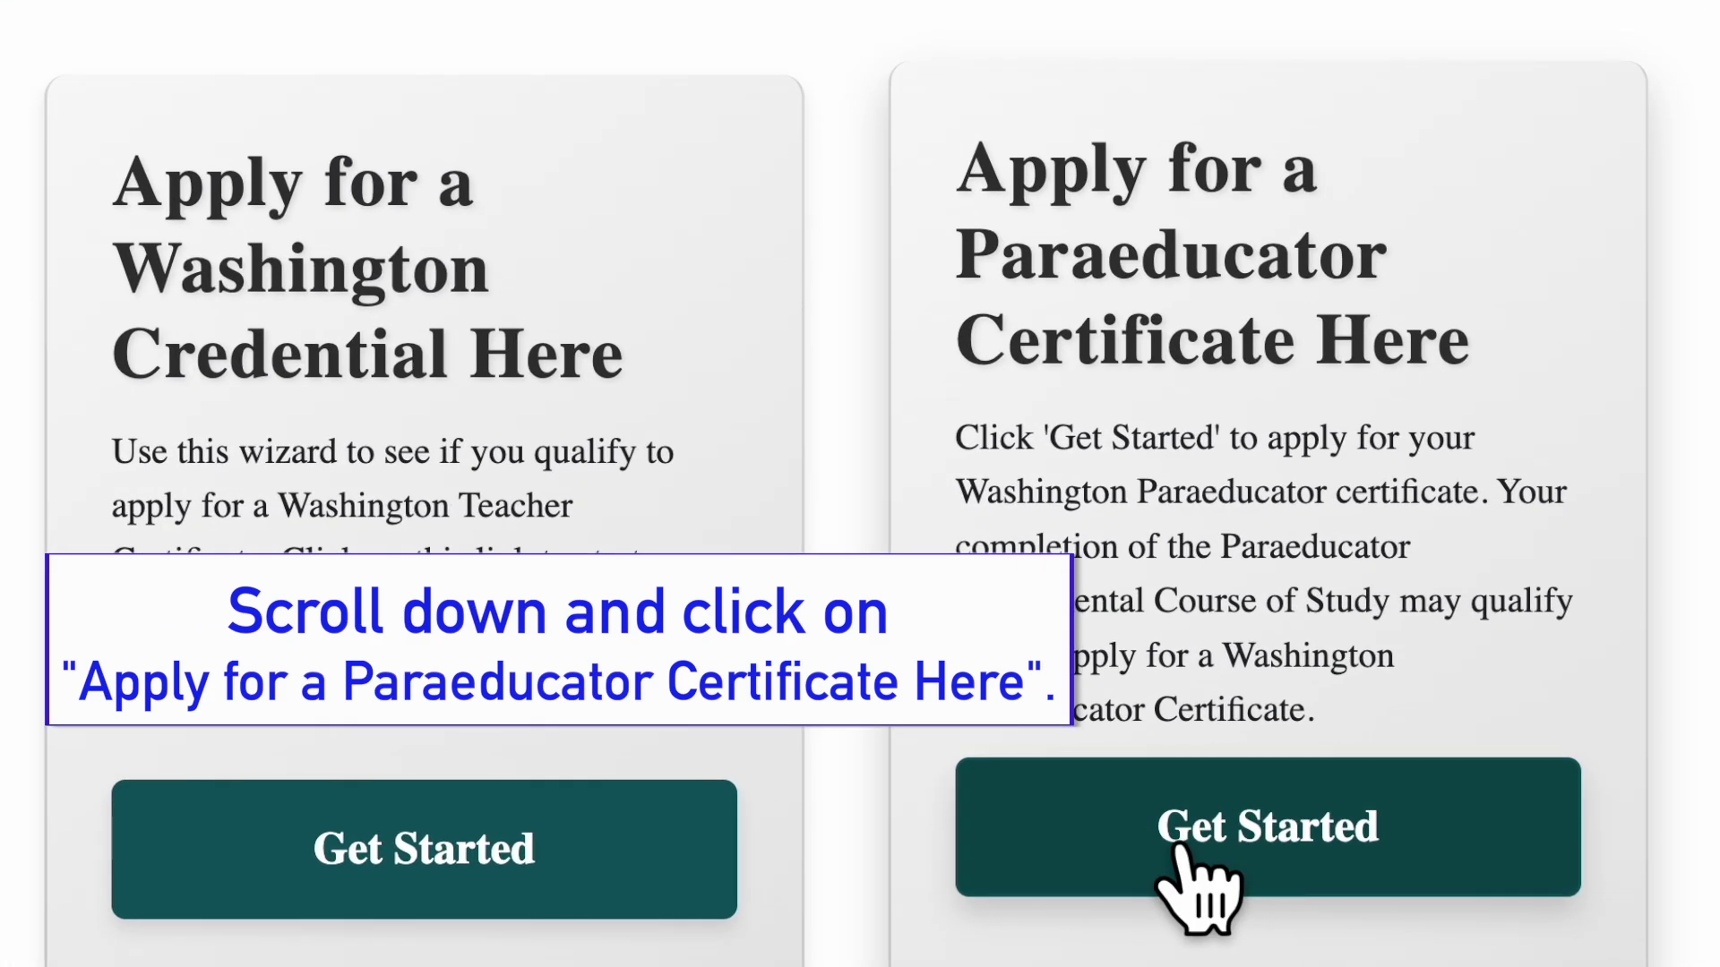
click(1180, 859)
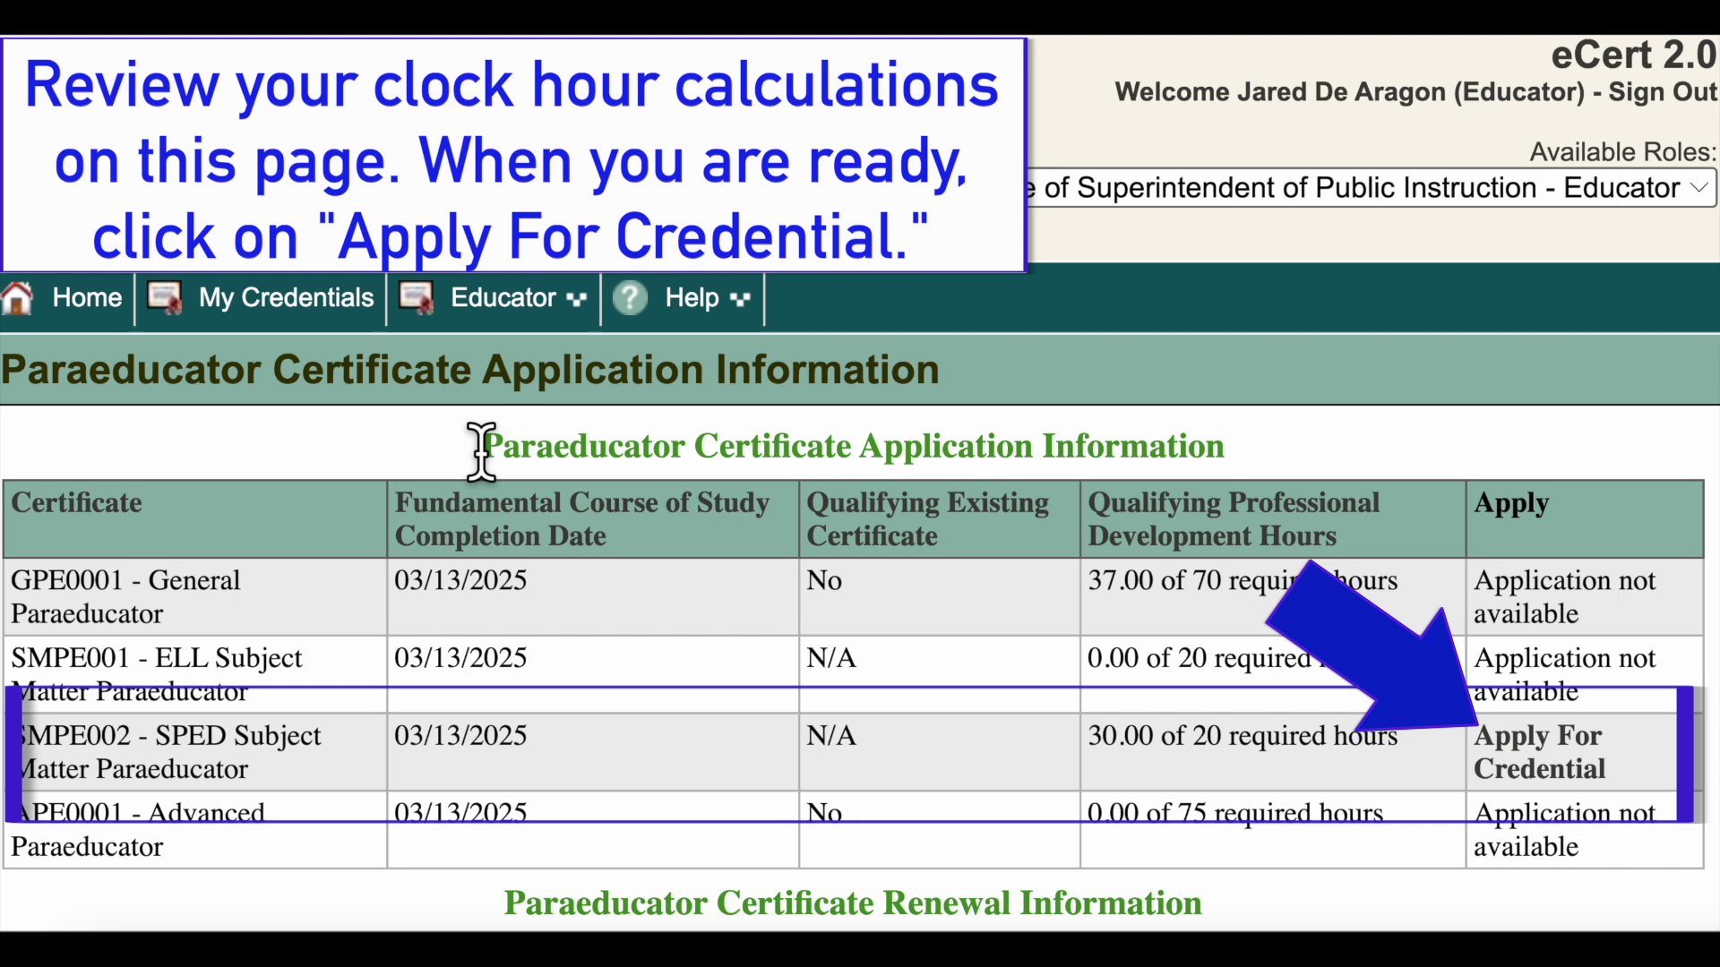
click(1538, 763)
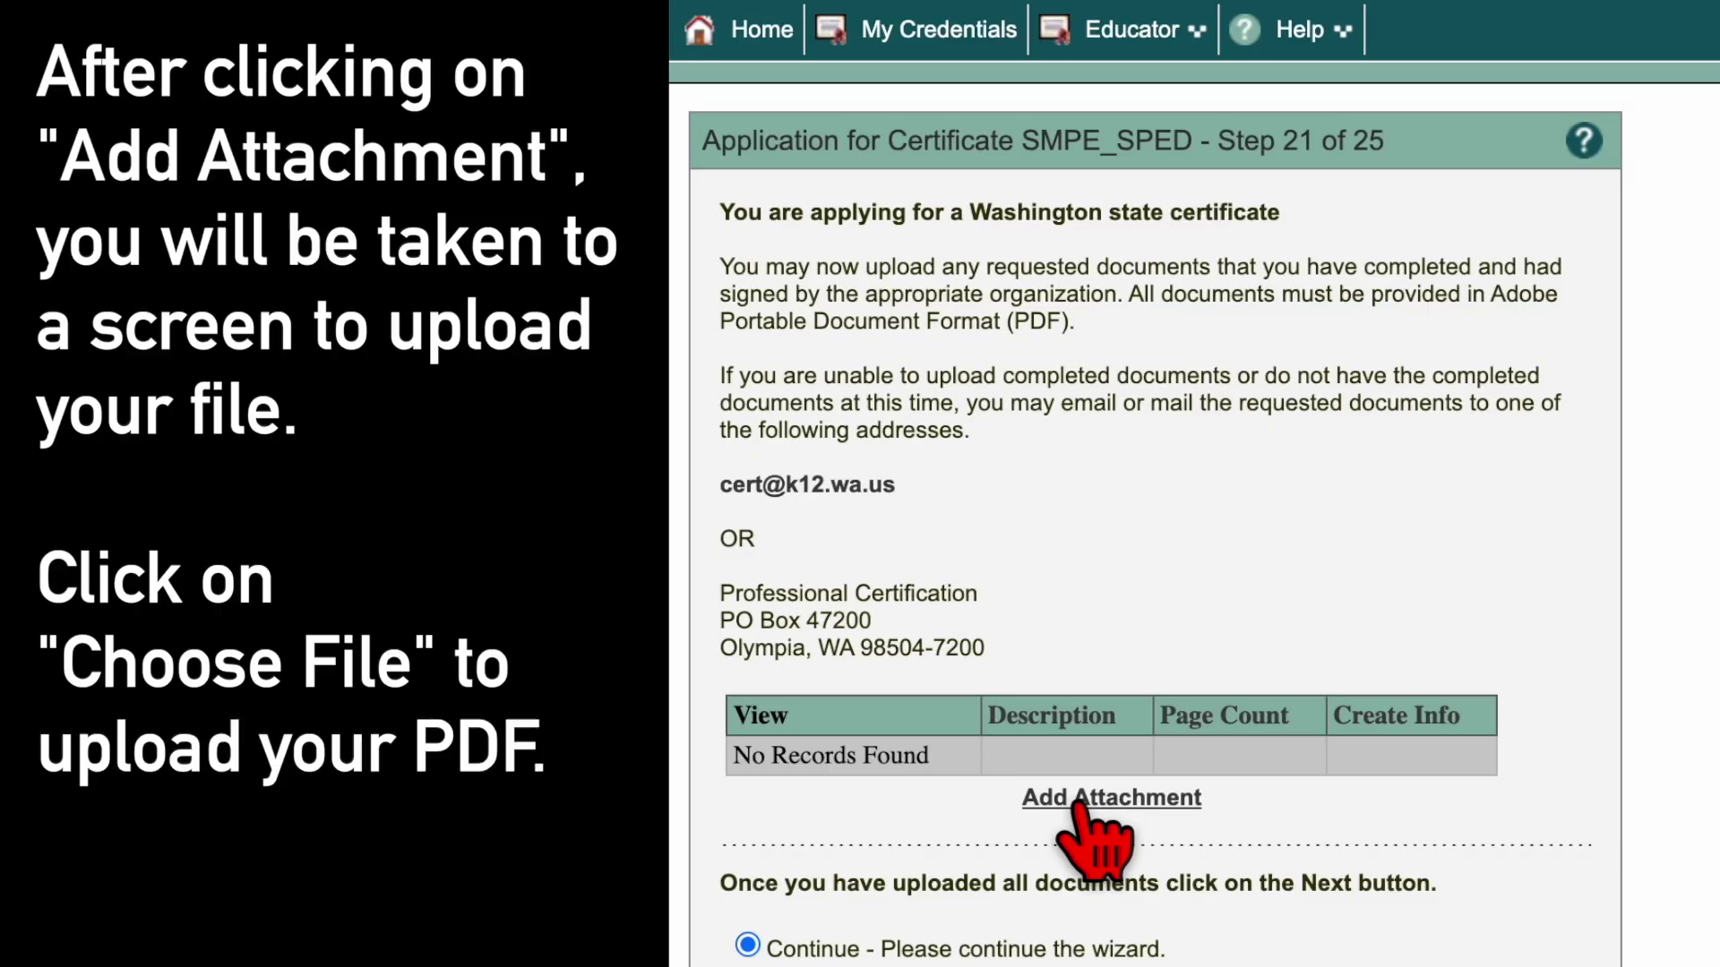
Open the attachment upload for the requested PDF documents in the certificate application.
click(1079, 799)
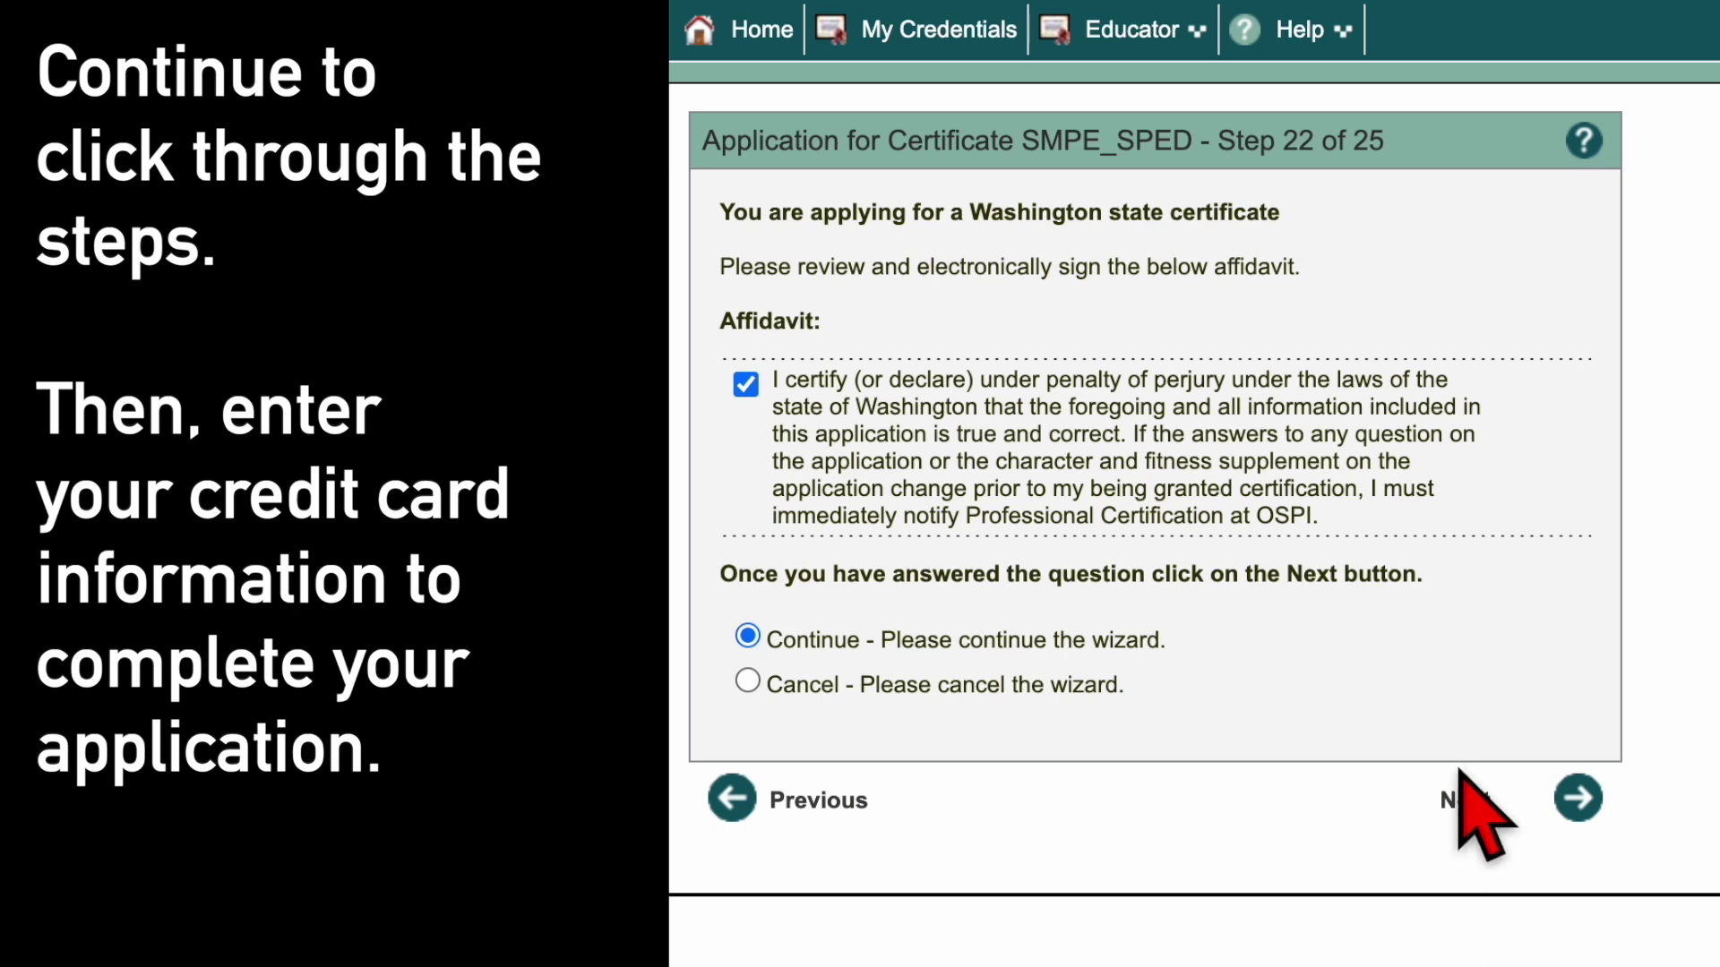
Continue past the certified affidavit and proceed to the credit card payment of the application fee.
click(1454, 791)
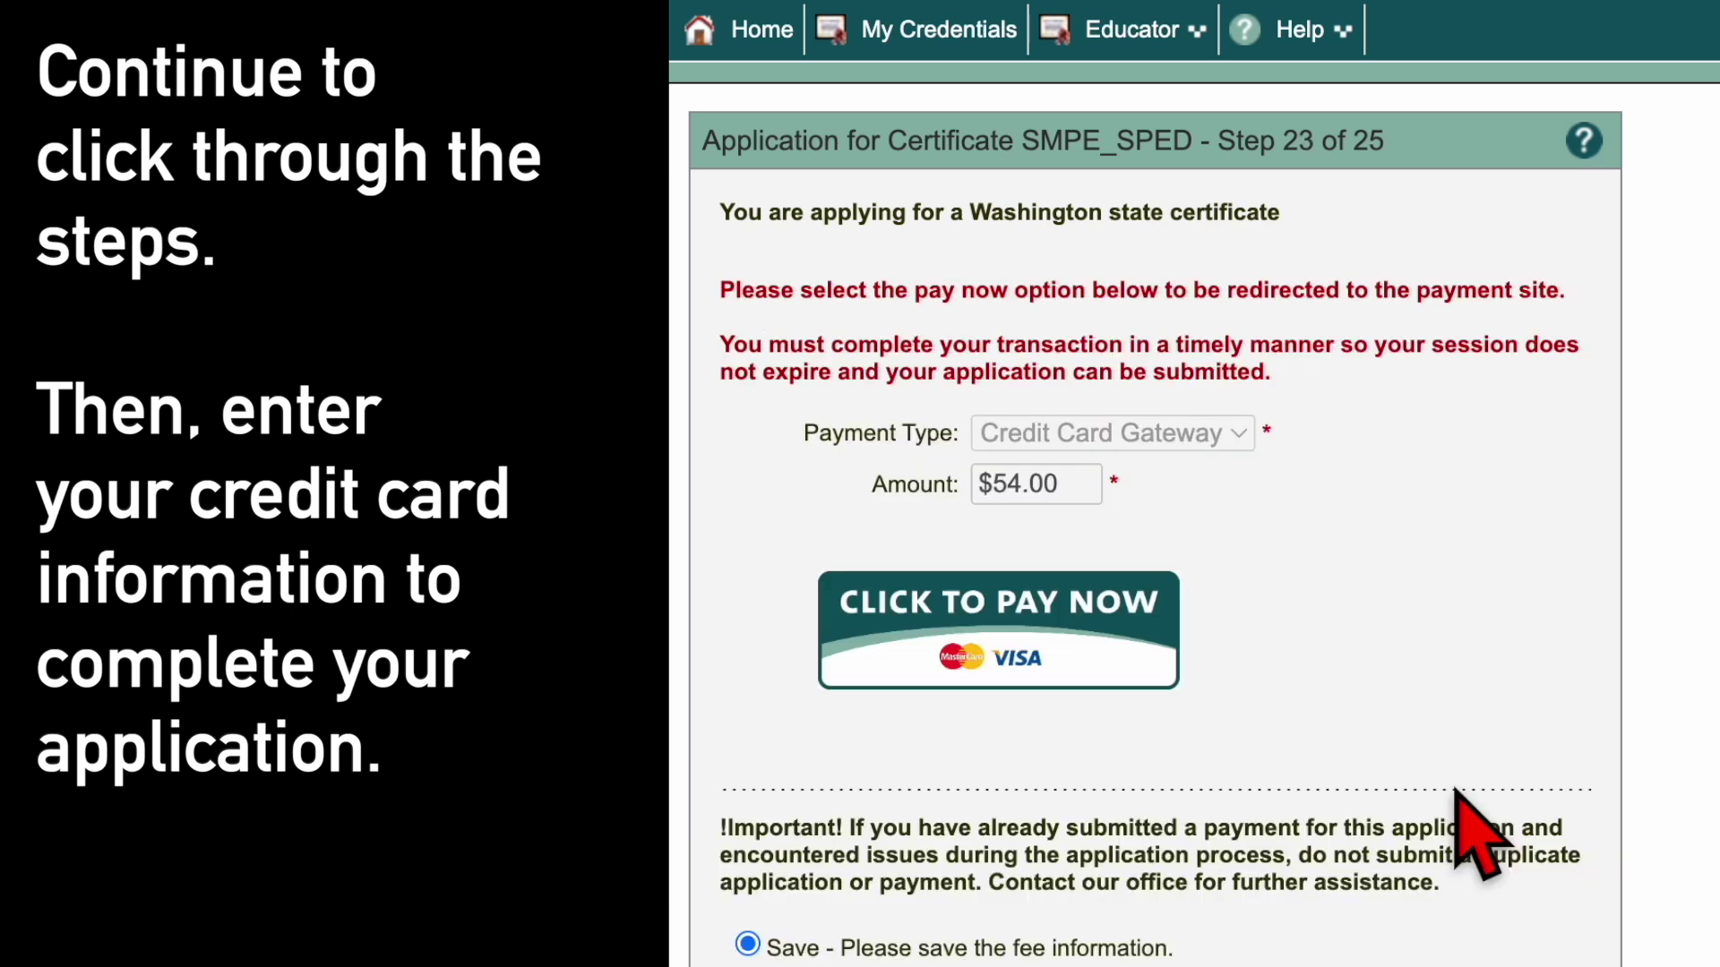
click(1038, 629)
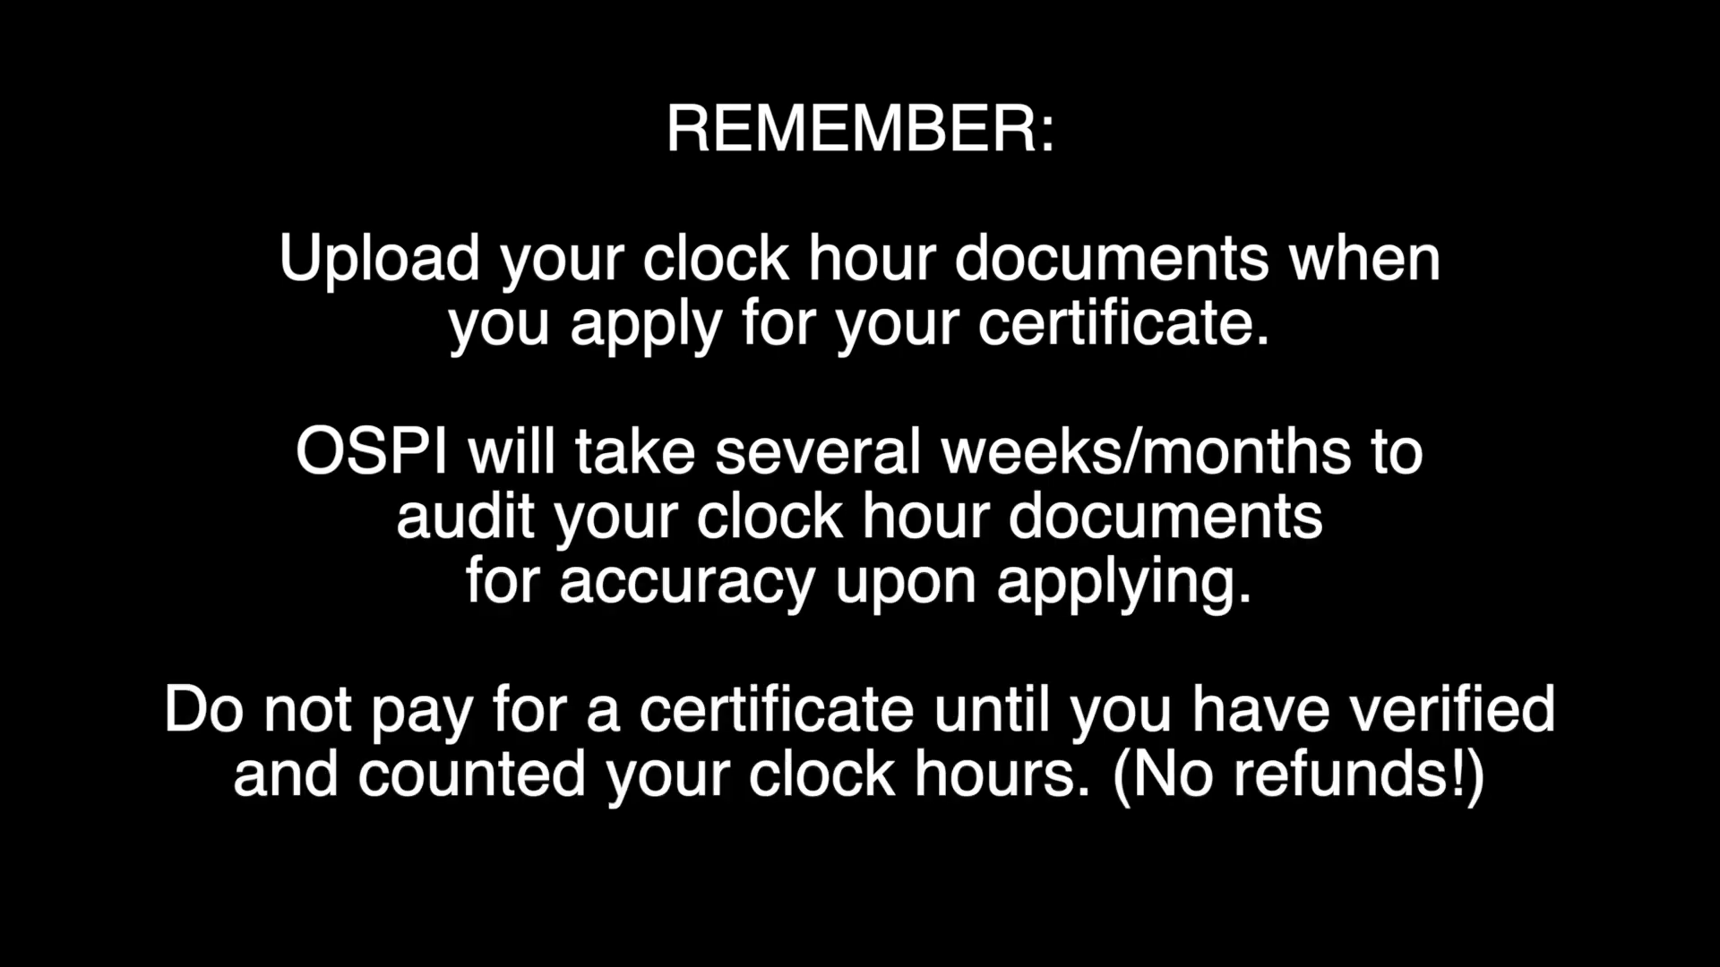